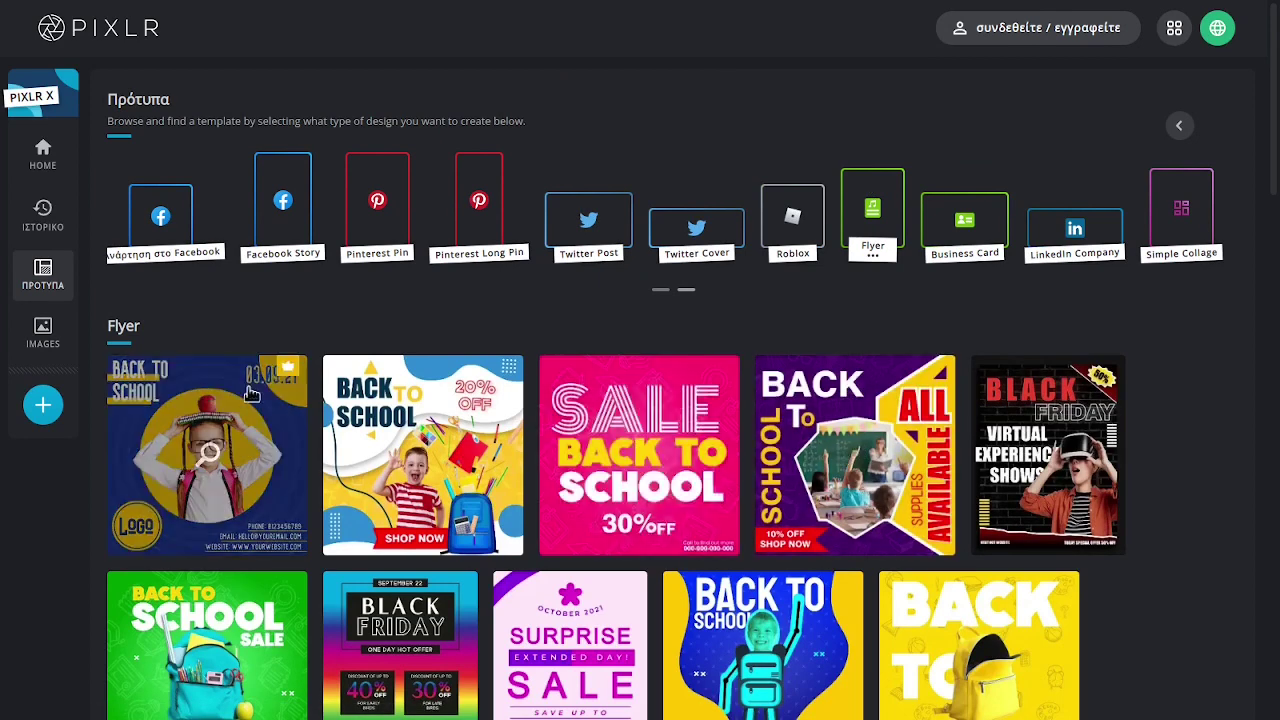
Step: Search the stock image library for greece
click(43, 330)
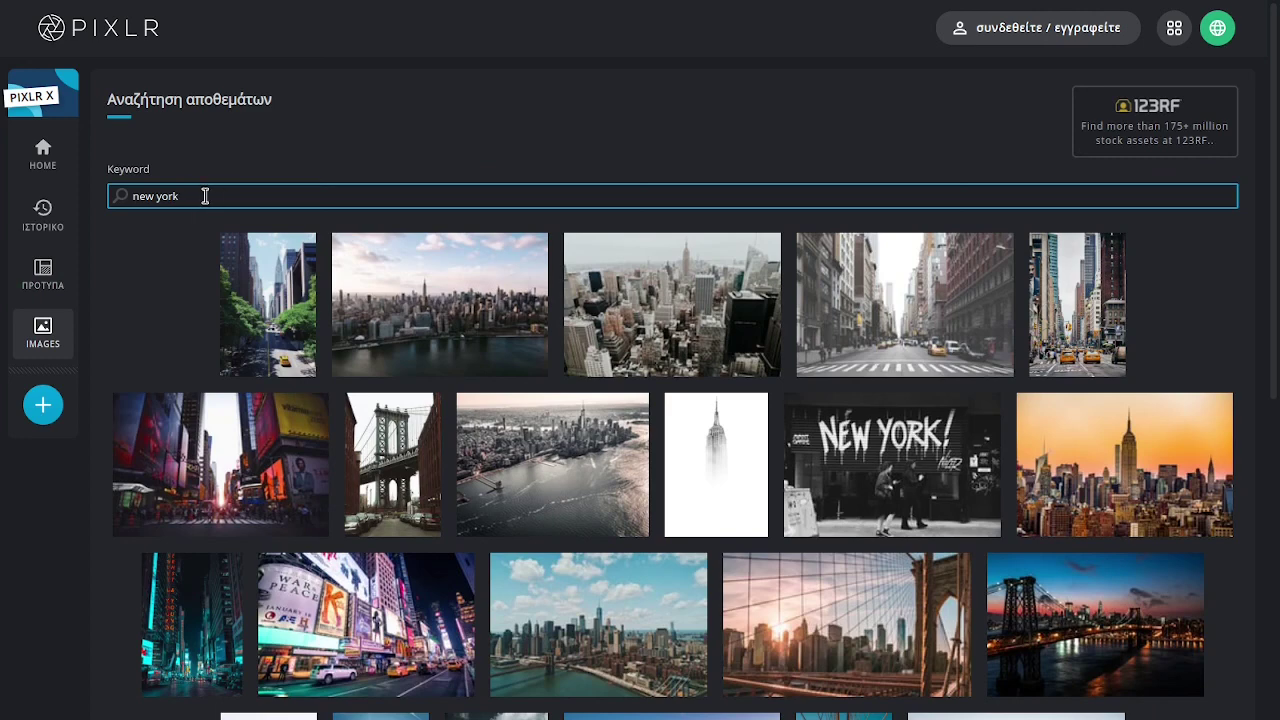
drag(194, 196, 129, 198)
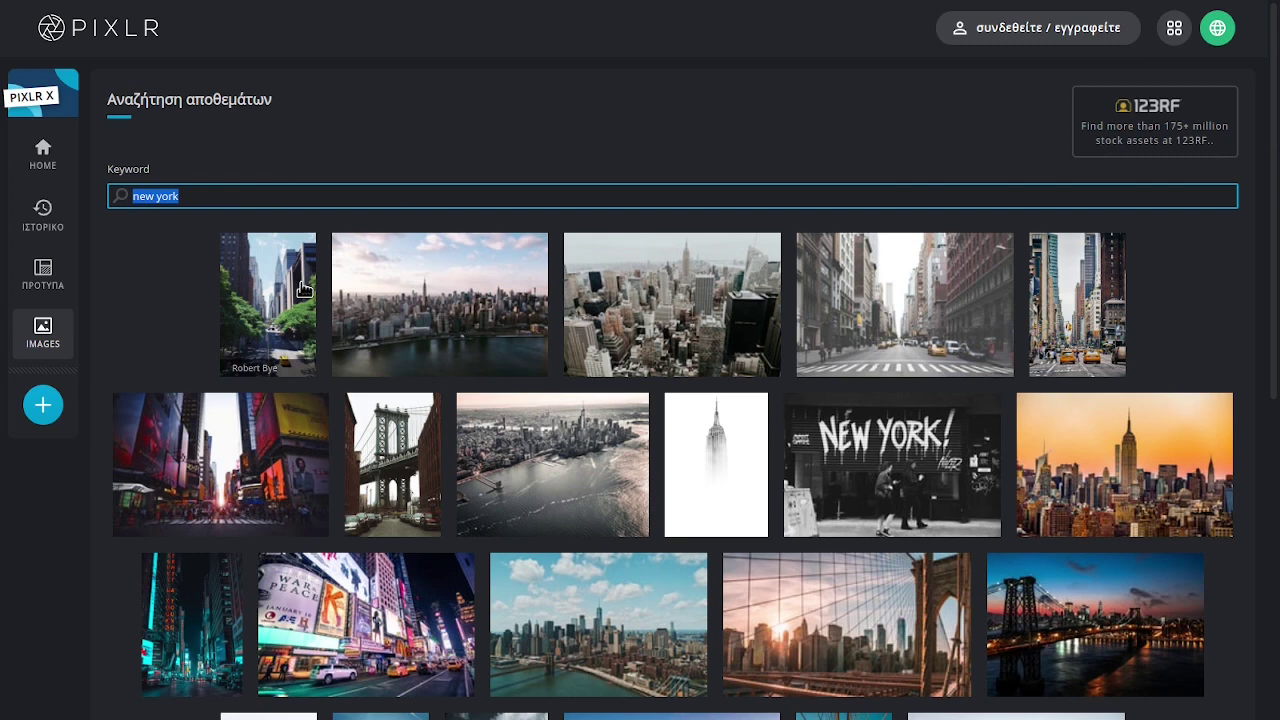
text(greece)
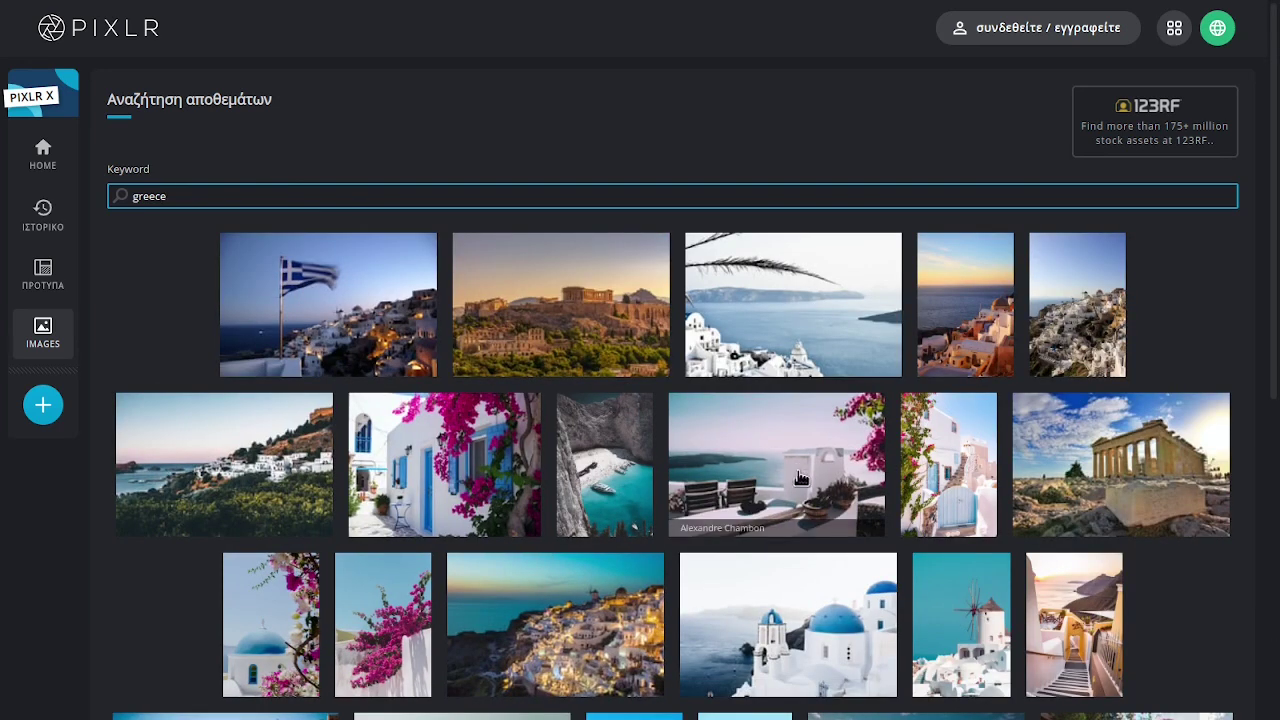
Step: Open the stock photo of the white sea-view terrace with two chairs, pre-resized to full HD at 1920 x 1280
click(39, 412)
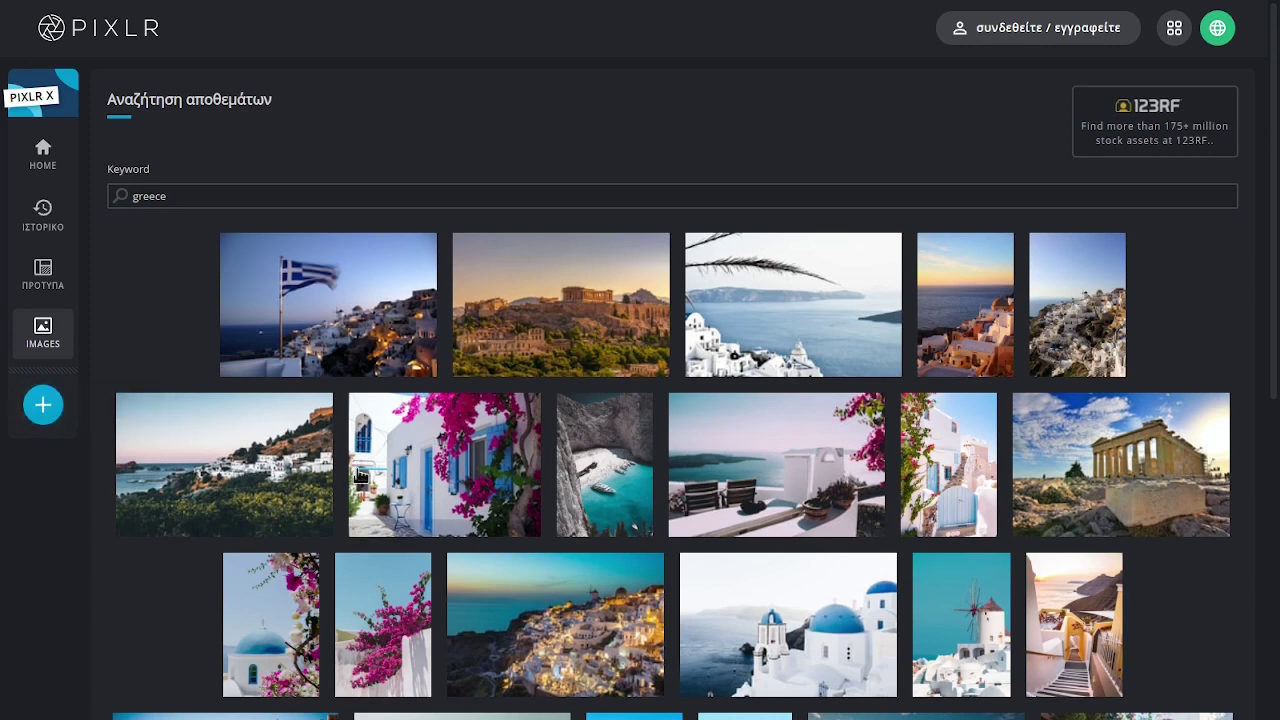
click(794, 455)
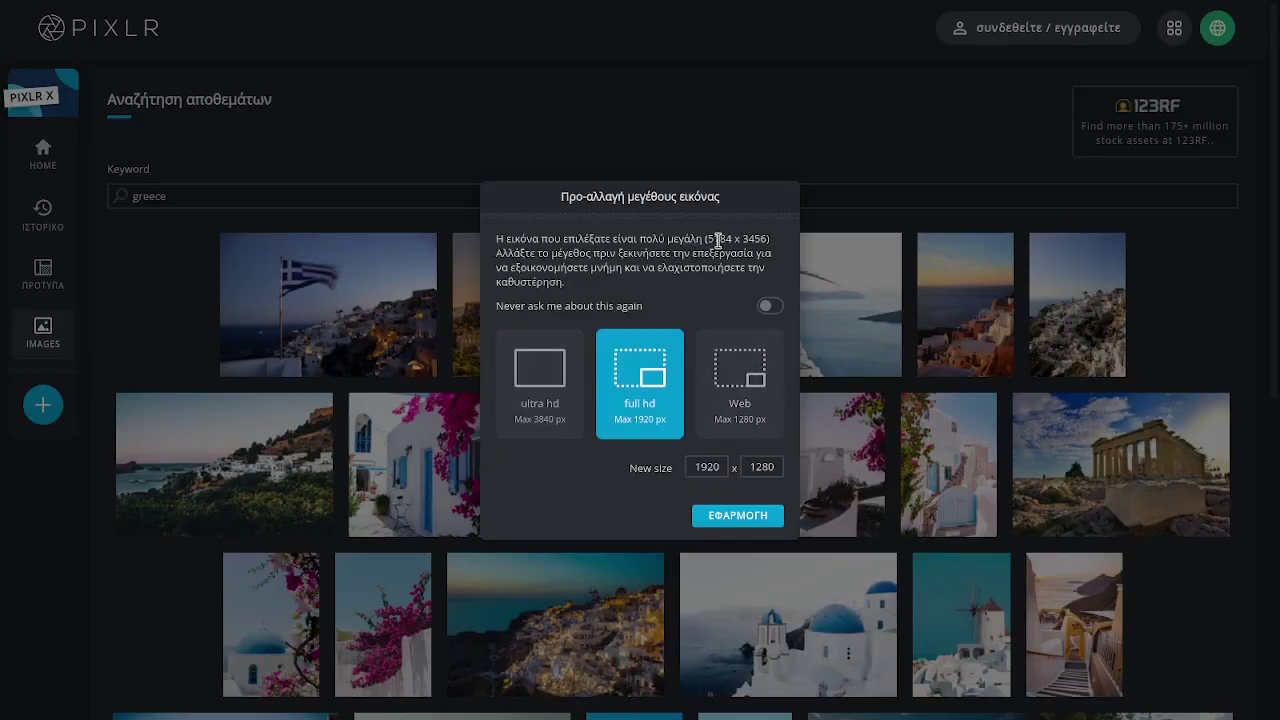
drag(706, 240, 733, 245)
click(731, 518)
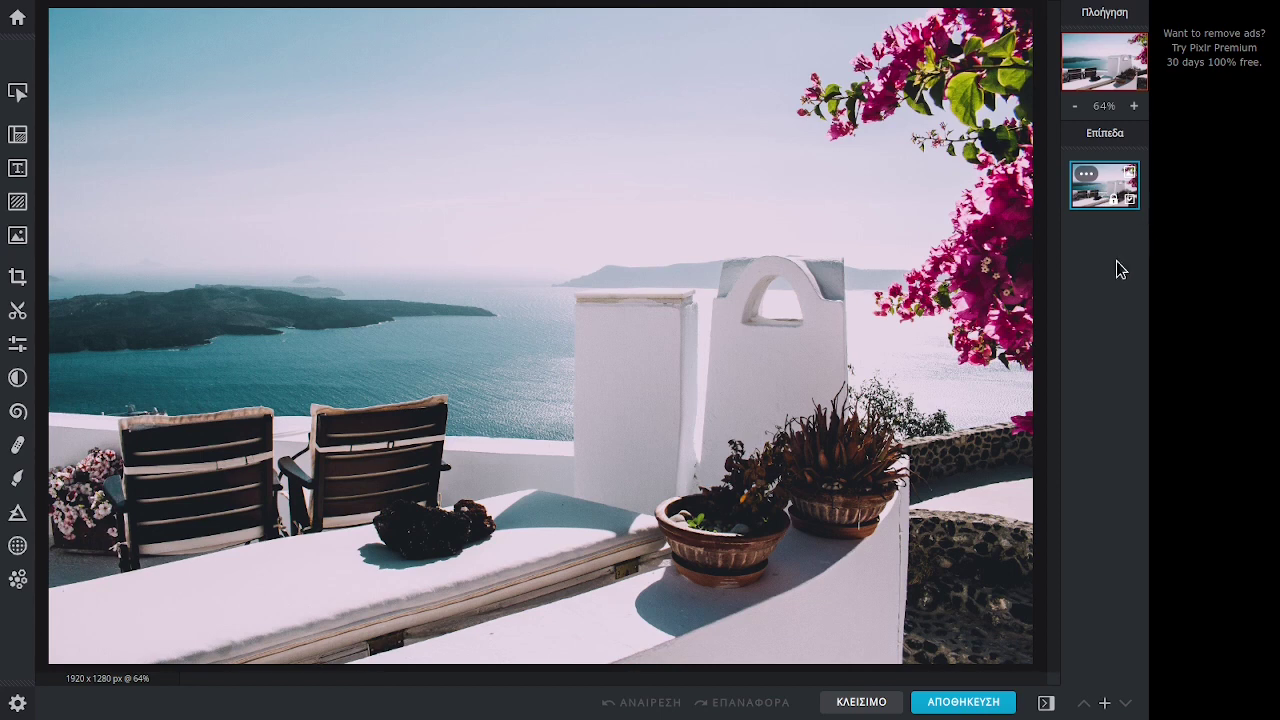
Step: Cycle the navigation and layers sidebar through its hidden, expanded and compact views, finishing with the expanded view
click(1045, 705)
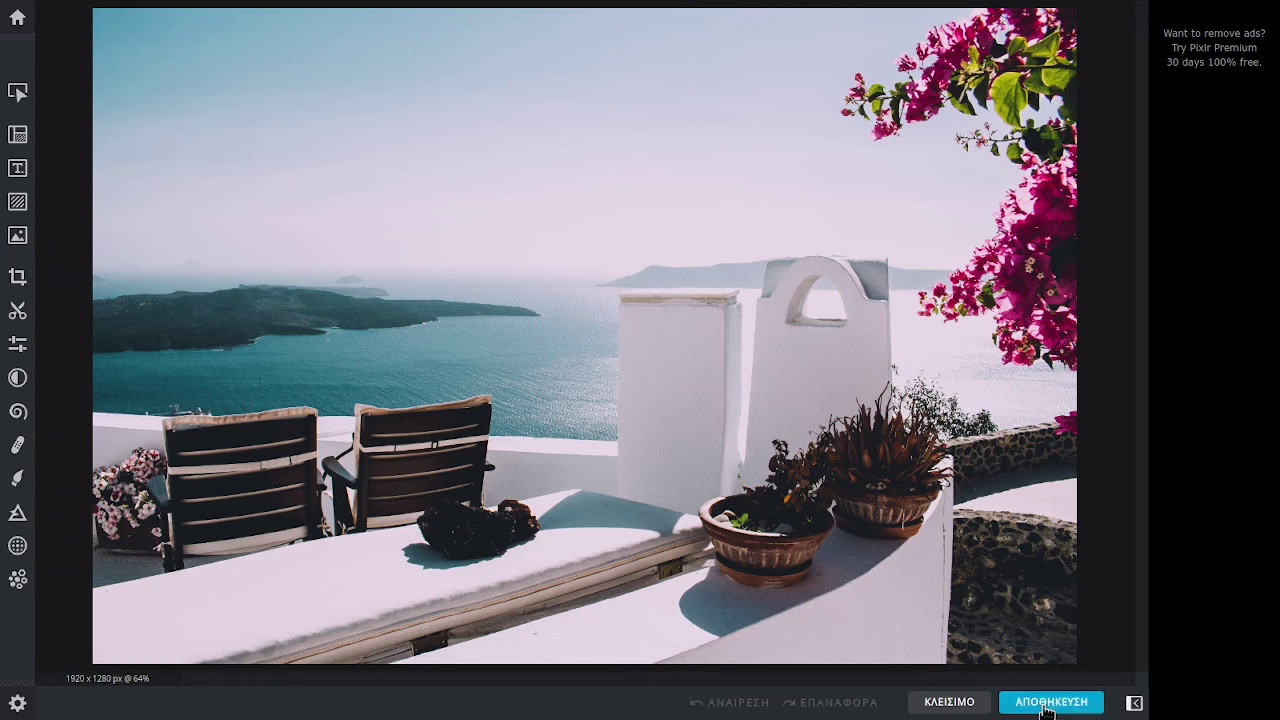
click(1134, 704)
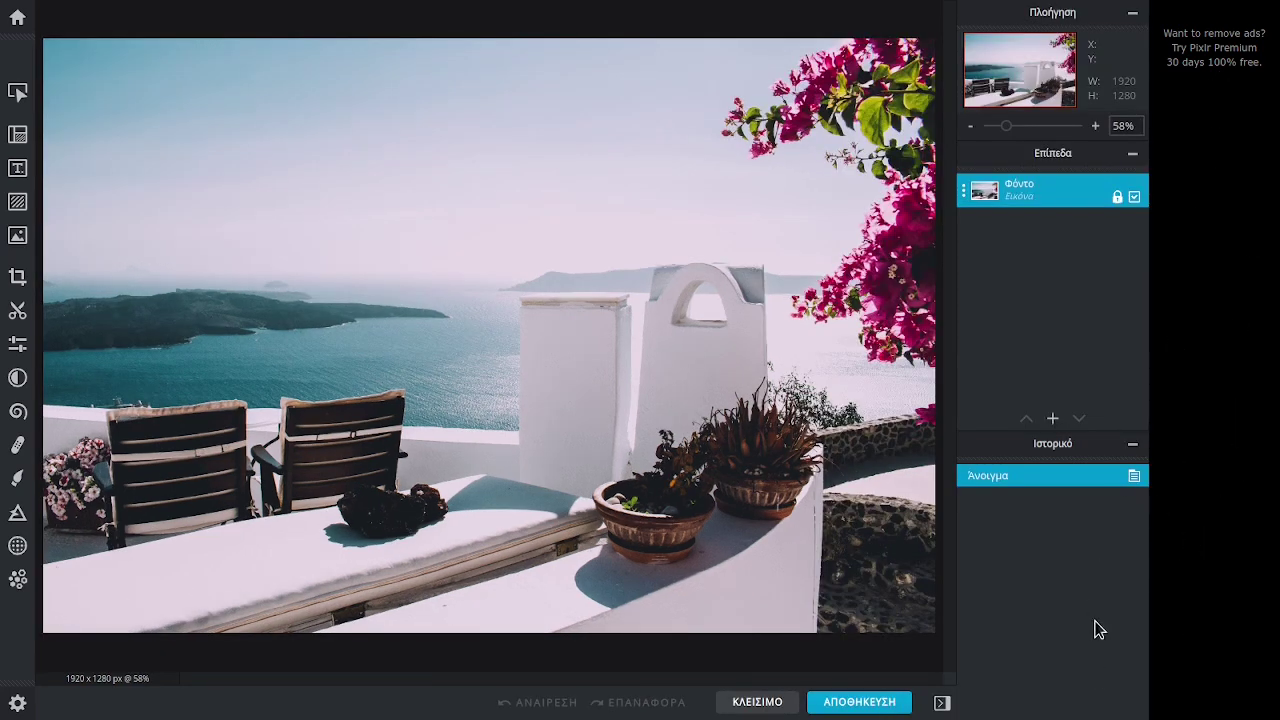
click(943, 704)
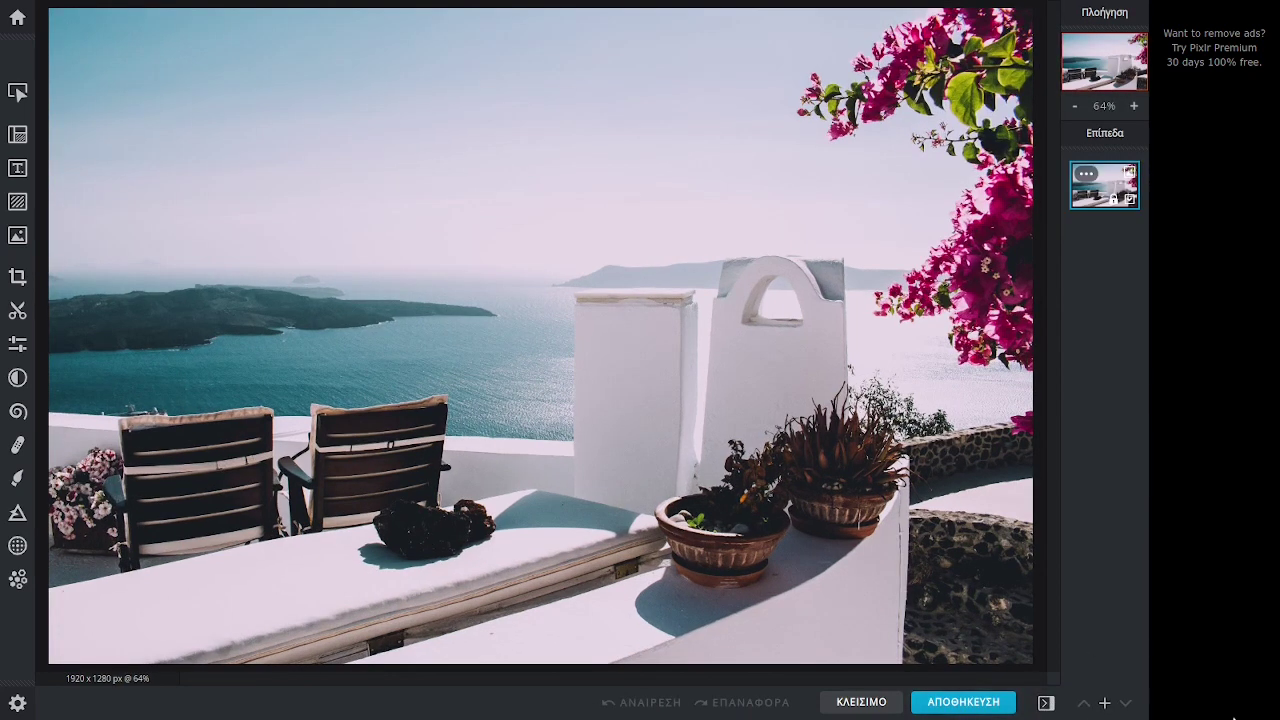
click(1046, 704)
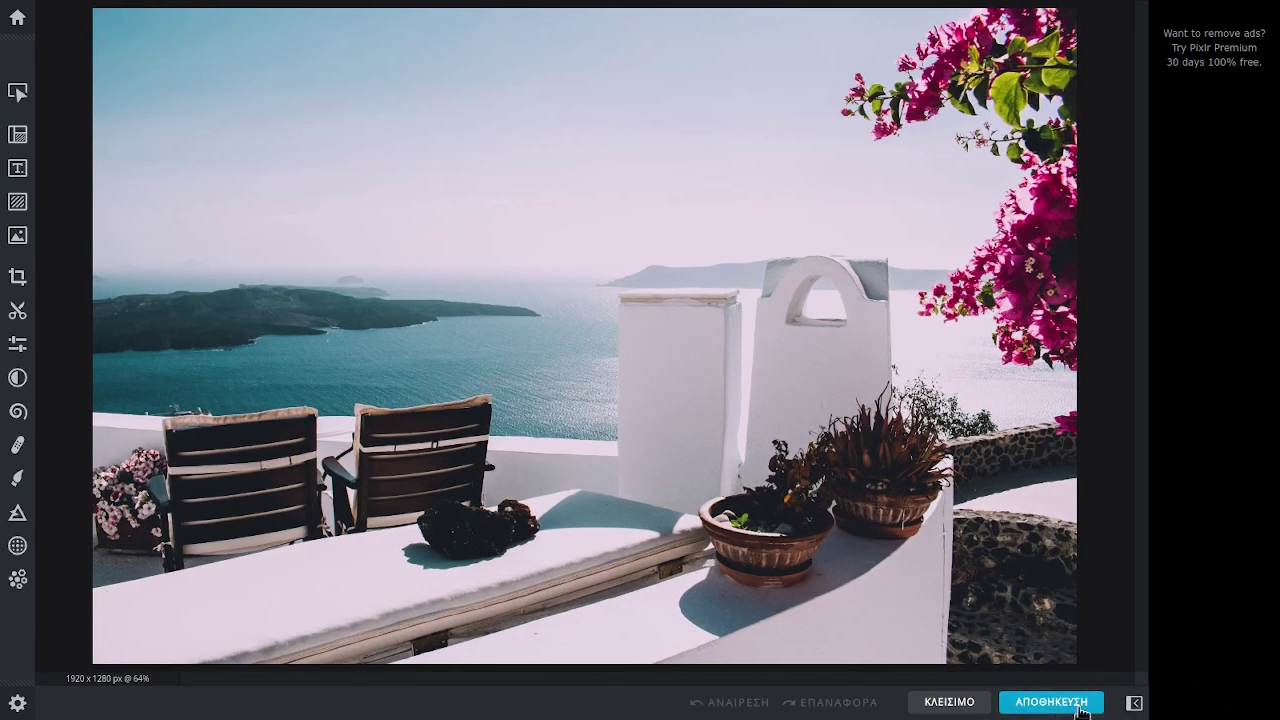
click(1135, 704)
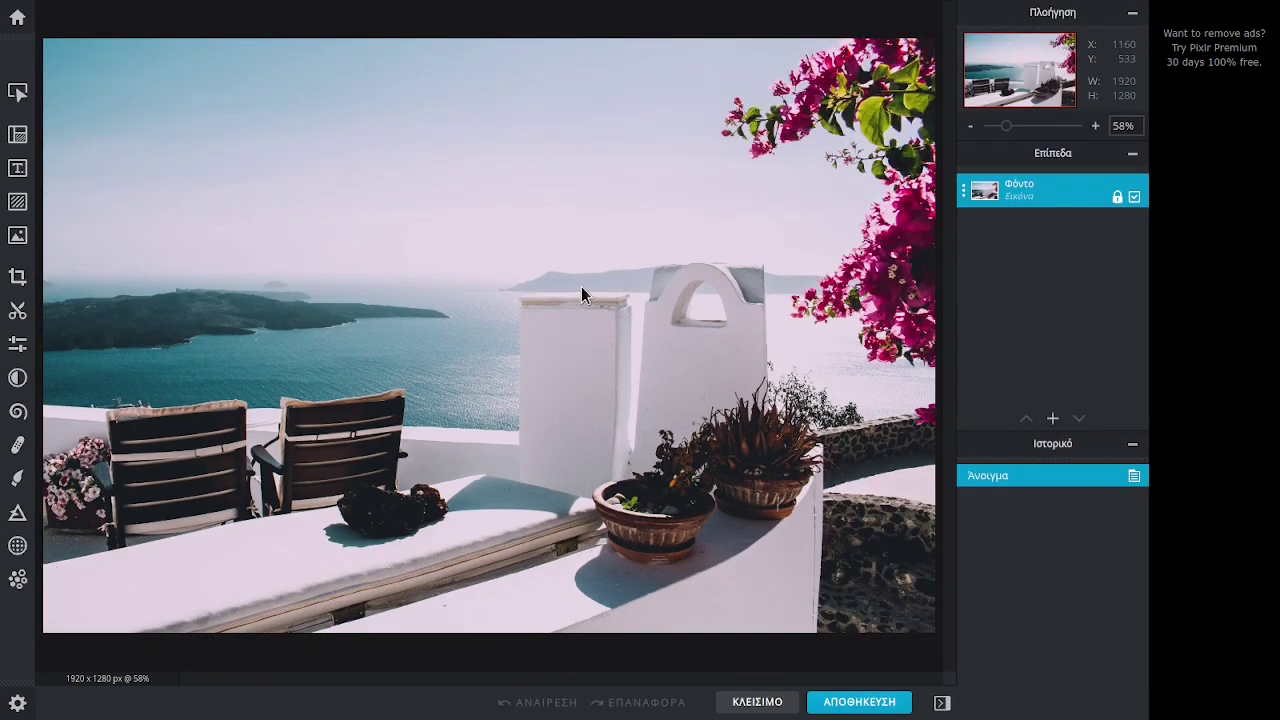
Step: Examine the terrace photo at several zoom levels, shifting the visible area around the white wall
scroll(581, 285, down, 3)
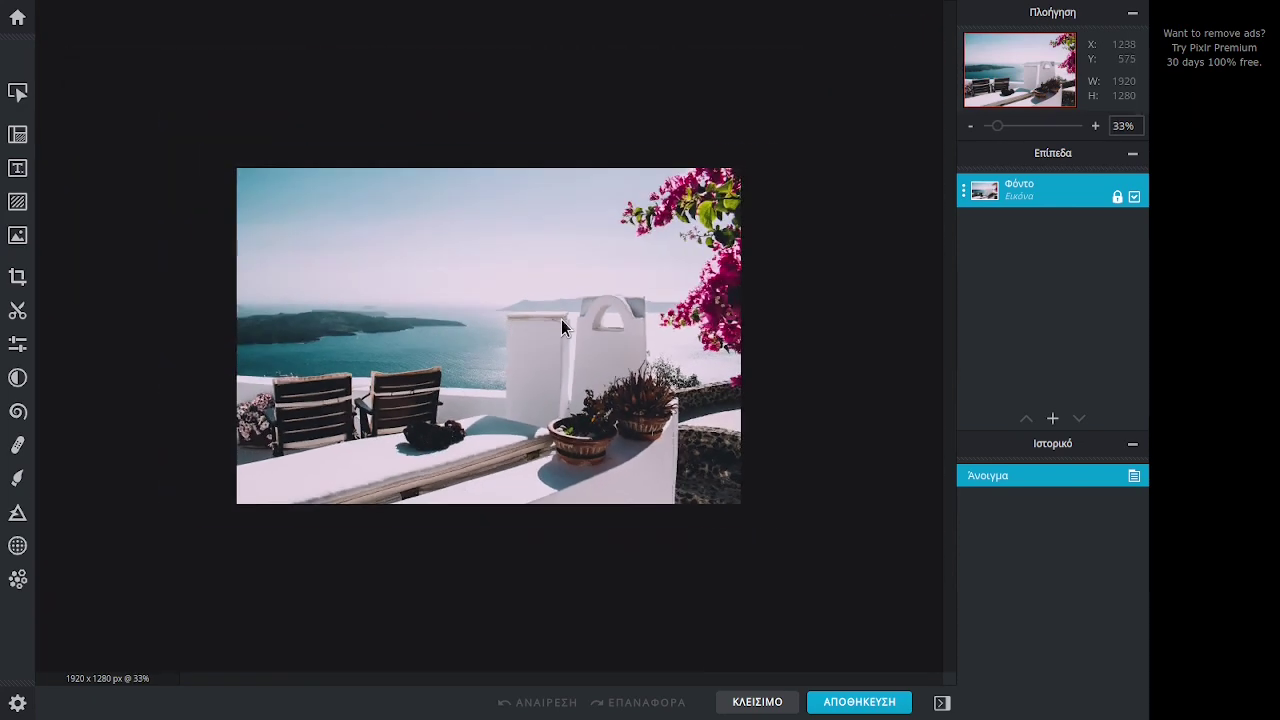
scroll(561, 319, up, 1)
scroll(561, 319, down, 3)
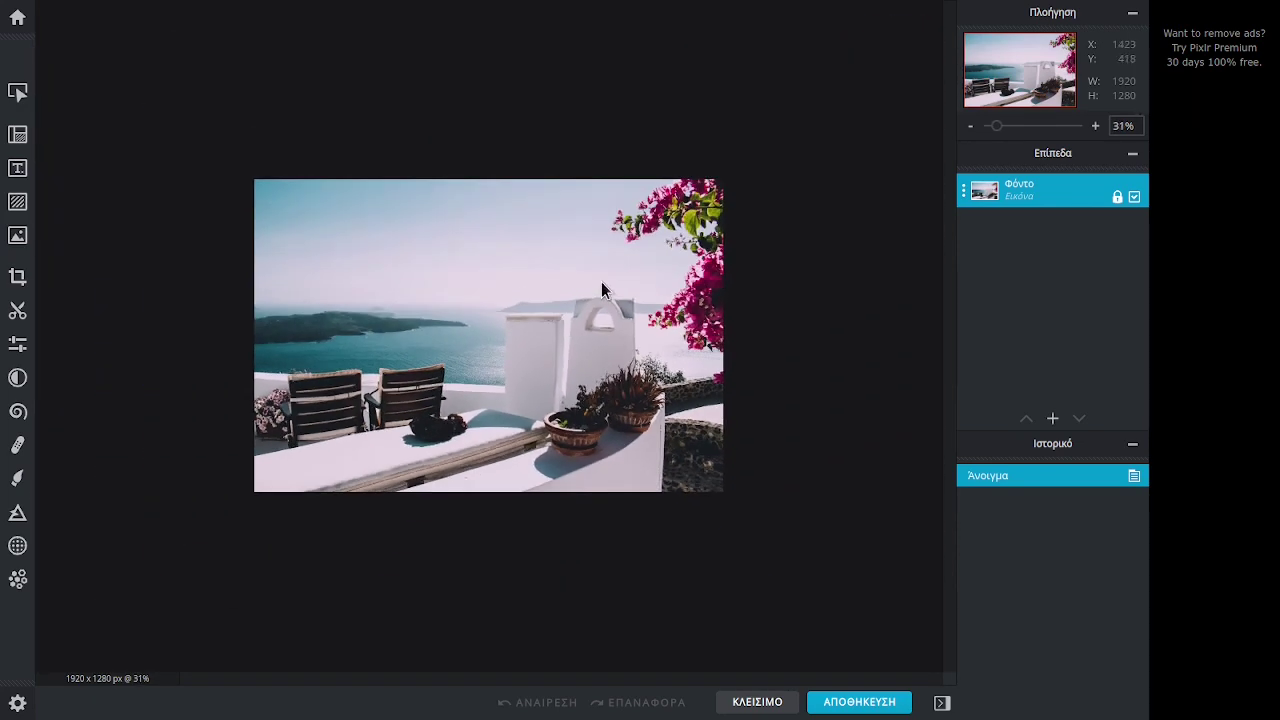
scroll(568, 297, up, 2)
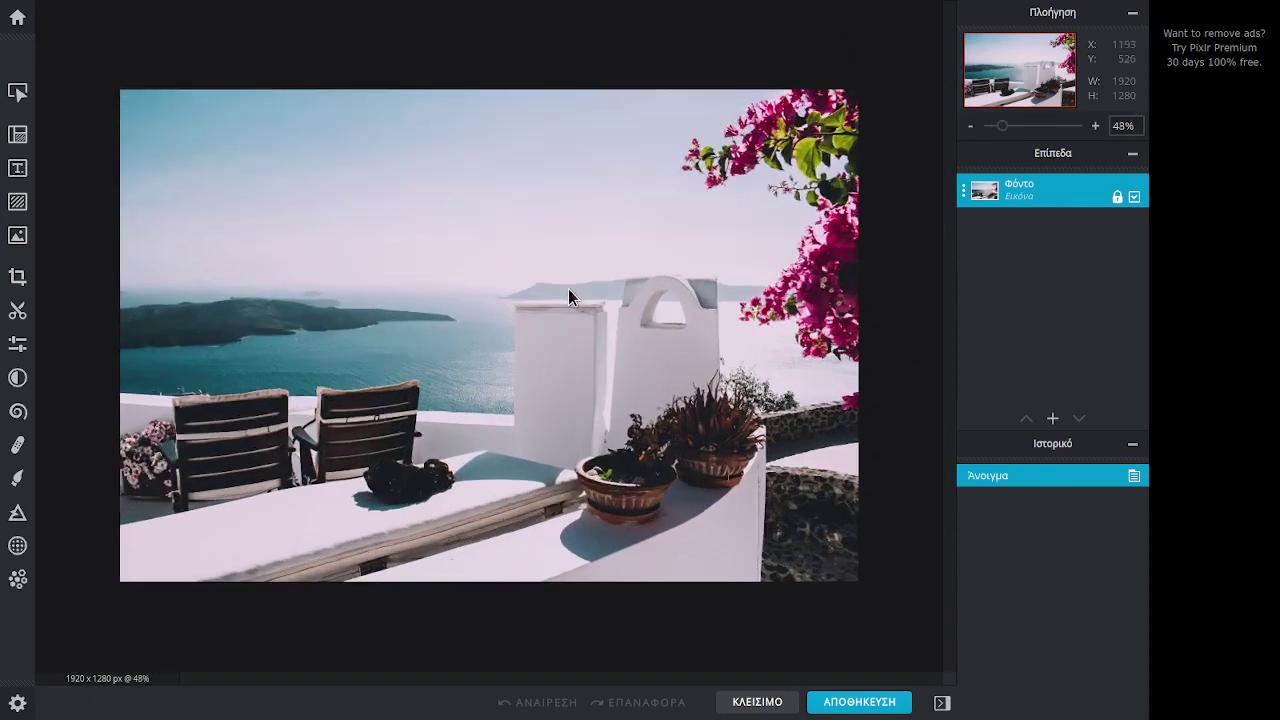
scroll(568, 289, up, 6)
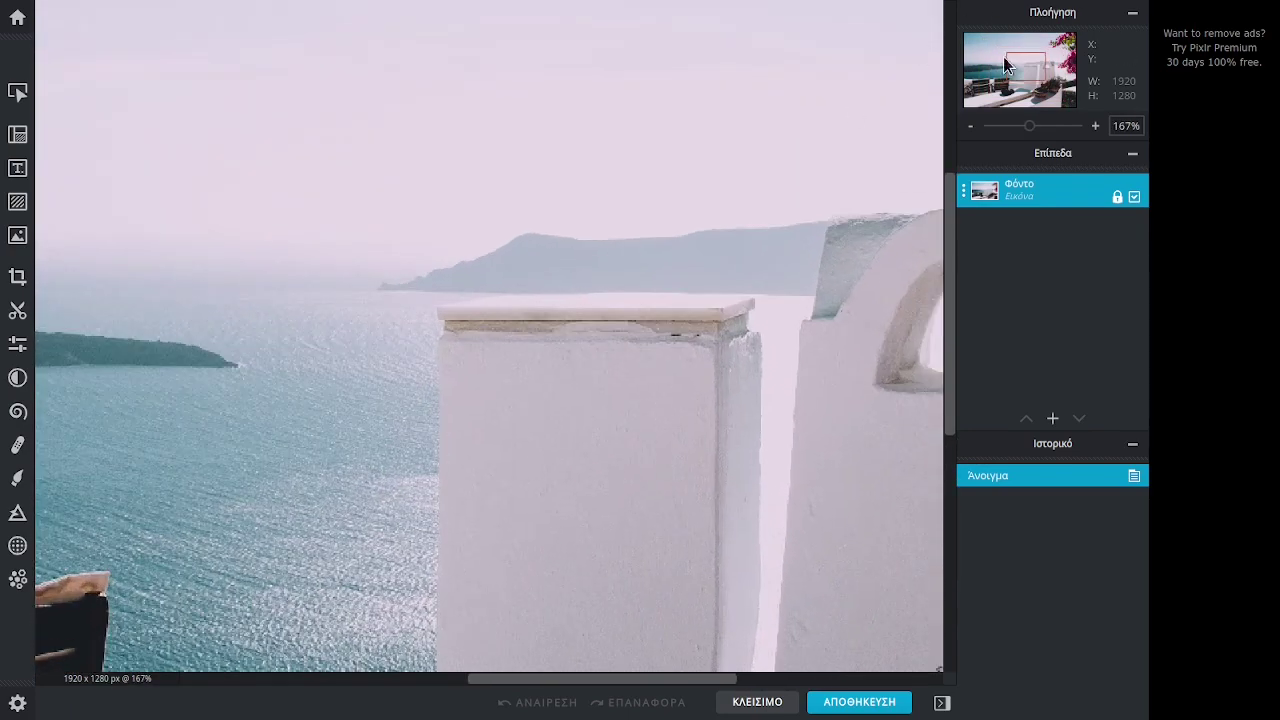
mouse_move(1003, 56)
mouse_down()
mouse_move(995, 80)
mouse_move(992, 53)
mouse_move(1029, 57)
mouse_move(1004, 68)
mouse_up()
scroll(680, 255, down, 4)
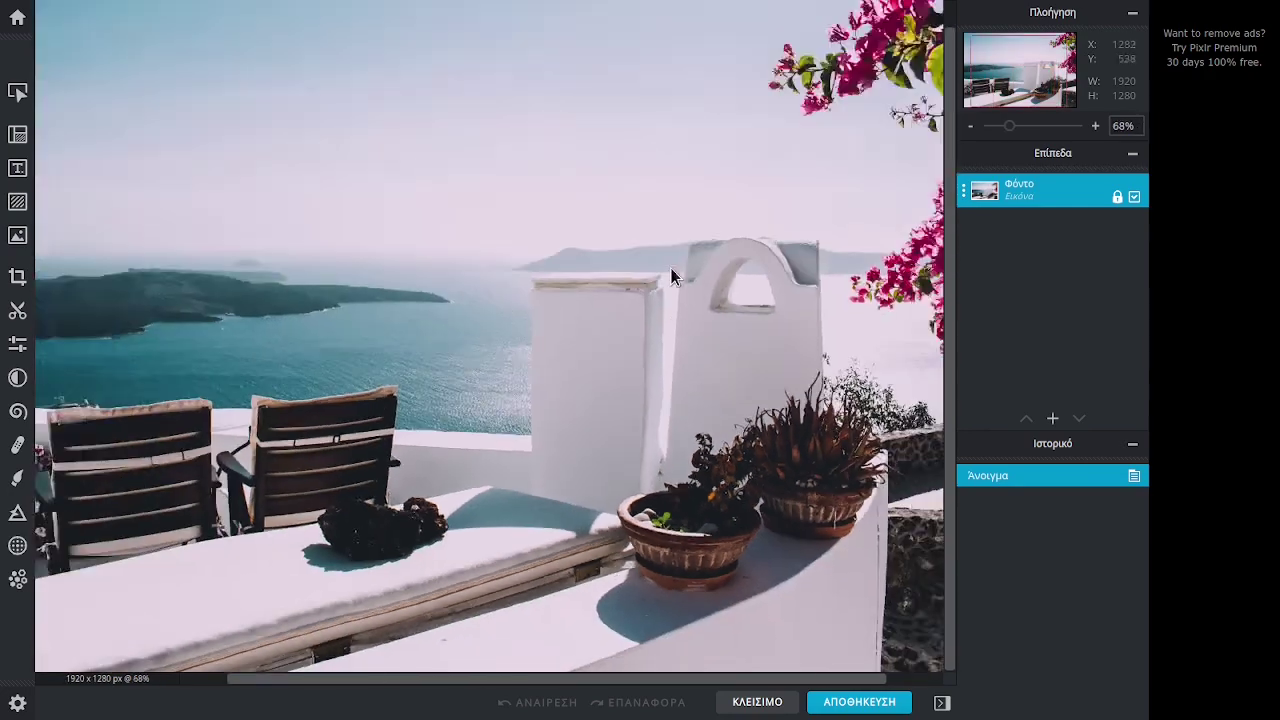
scroll(666, 273, down, 3)
Step: Set the photo's zoom level to 100%
drag(1000, 128, 1025, 131)
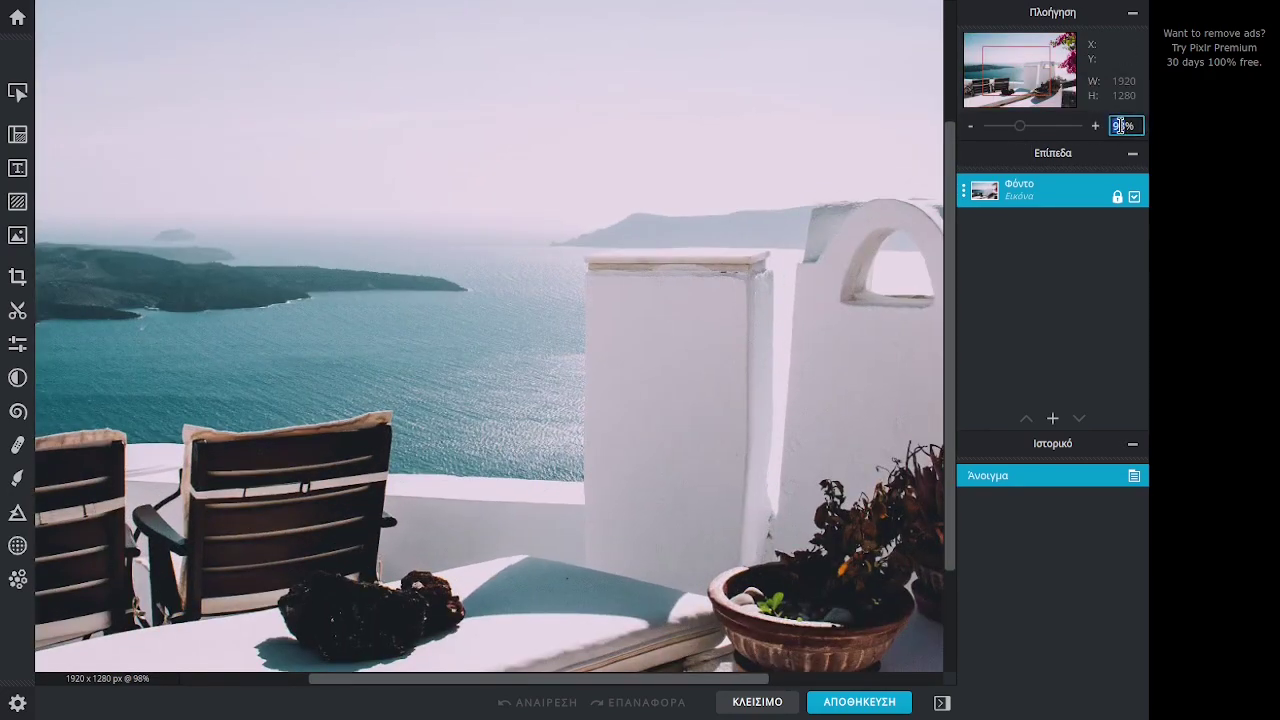
text(100)
key(Return)
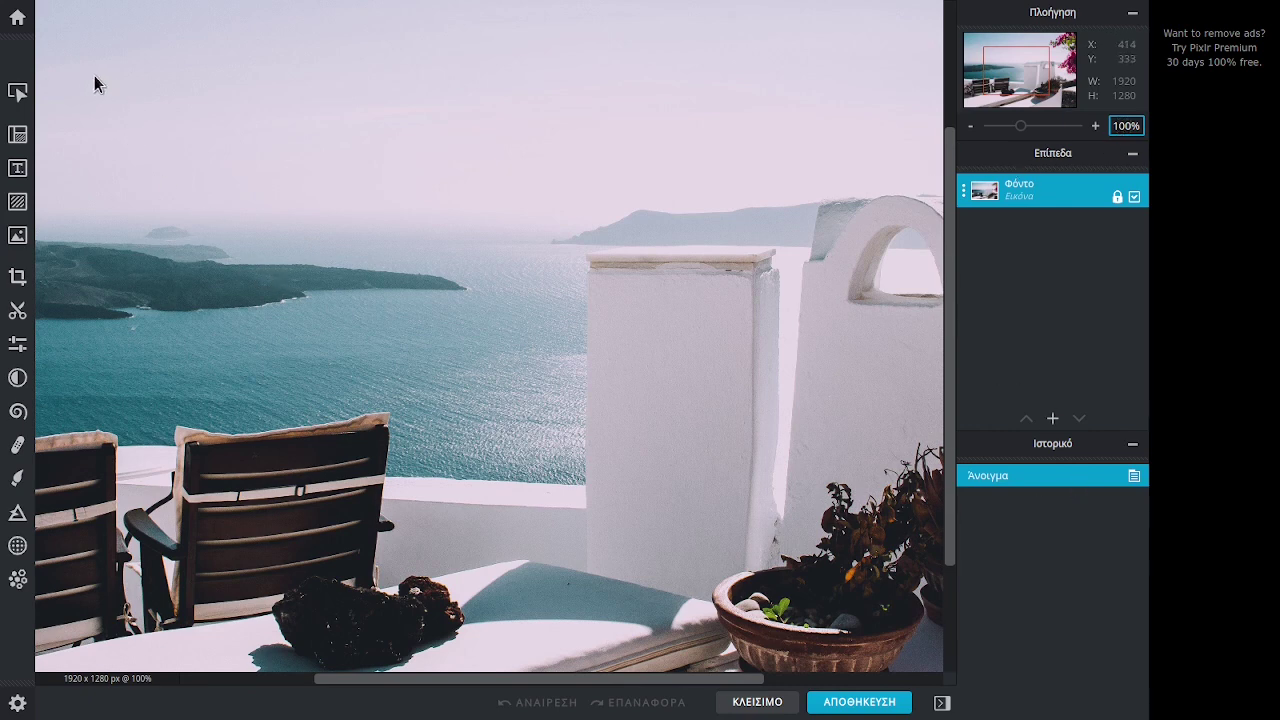
Step: Try widening the canvas to 3000 px with the centre anchor point, and undo the resize
click(17, 92)
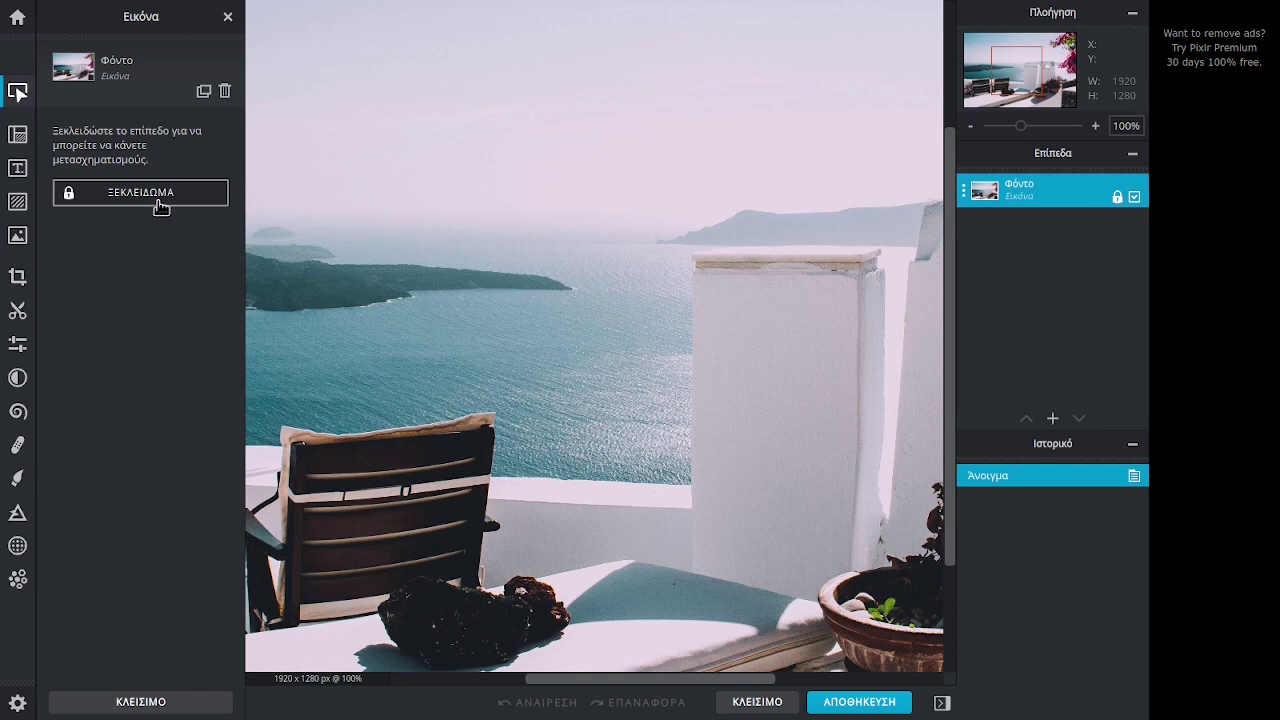
click(18, 140)
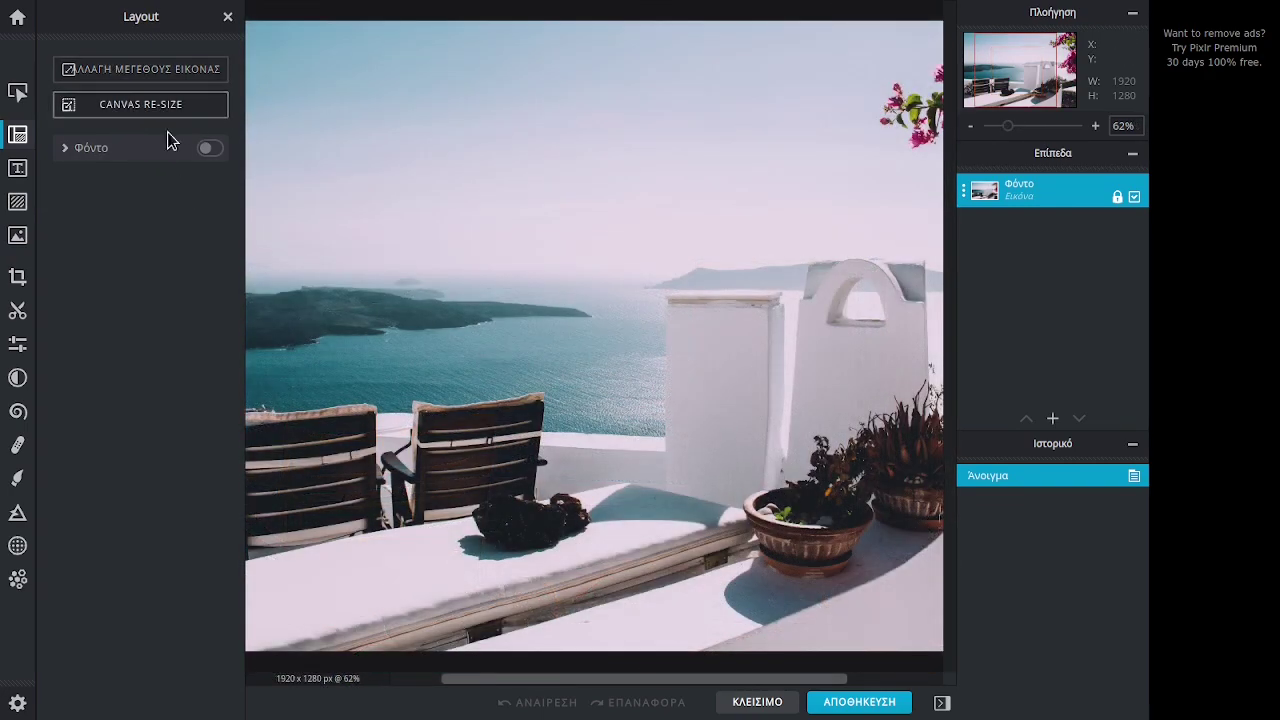
click(129, 106)
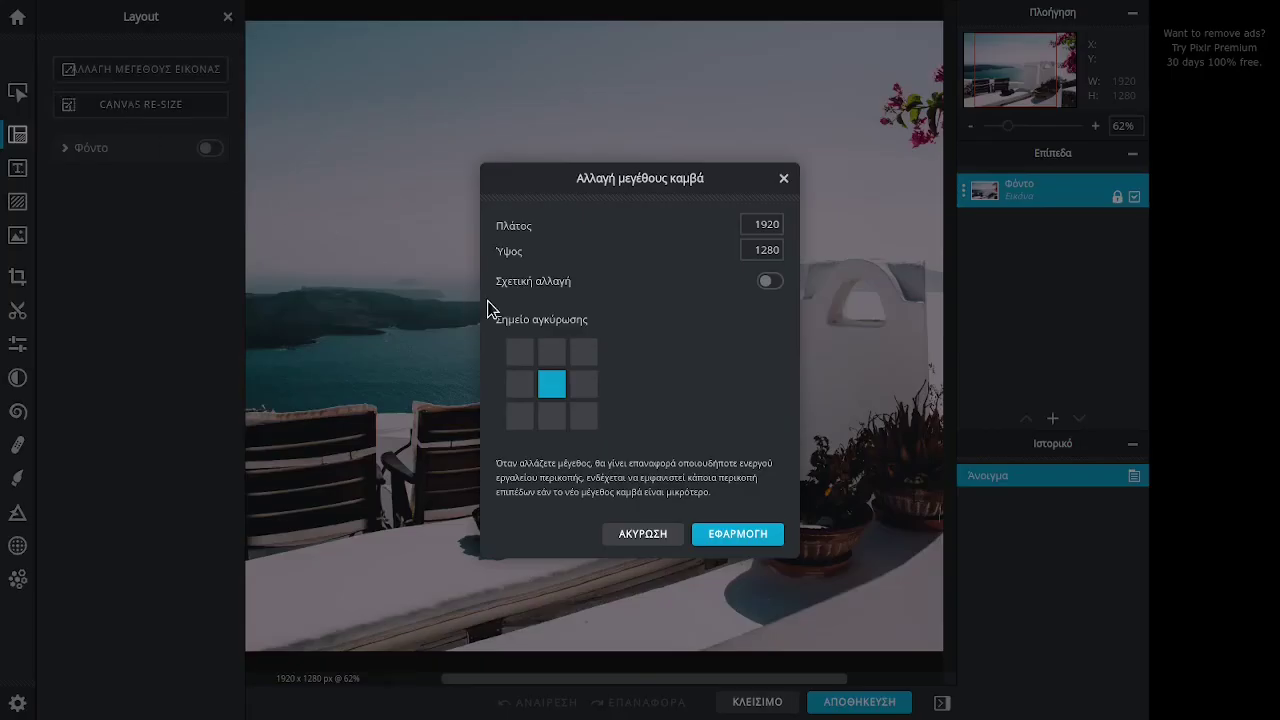
double_click(763, 229)
text(3000)
click(757, 250)
click(545, 388)
click(735, 534)
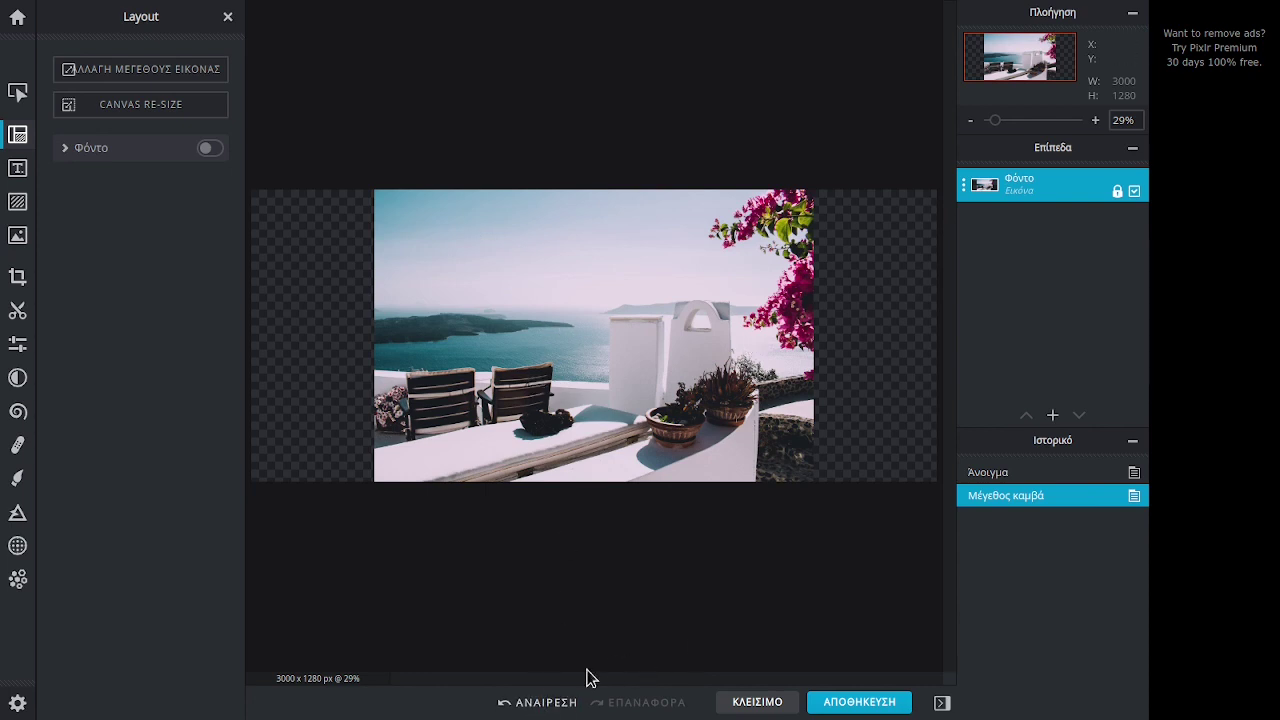
click(522, 704)
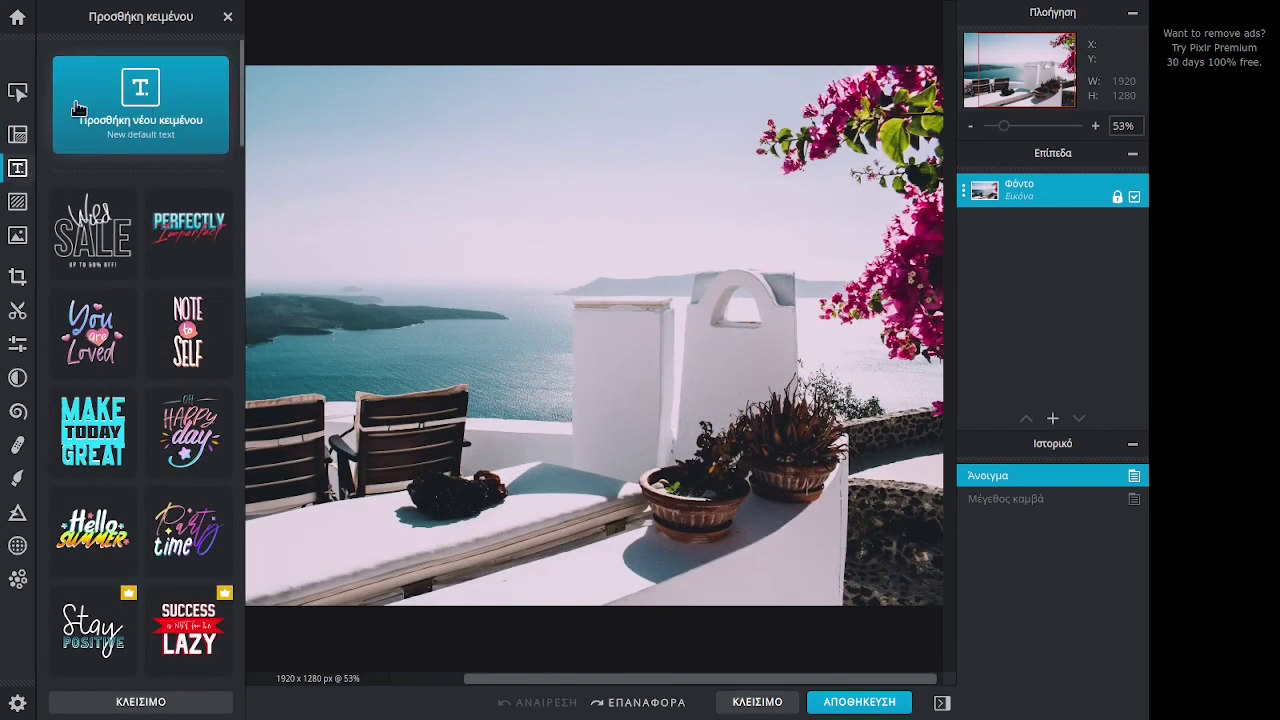
Step: Add a new default text, move it into the sky above the white wall and fill it with the light orange swatch
click(120, 105)
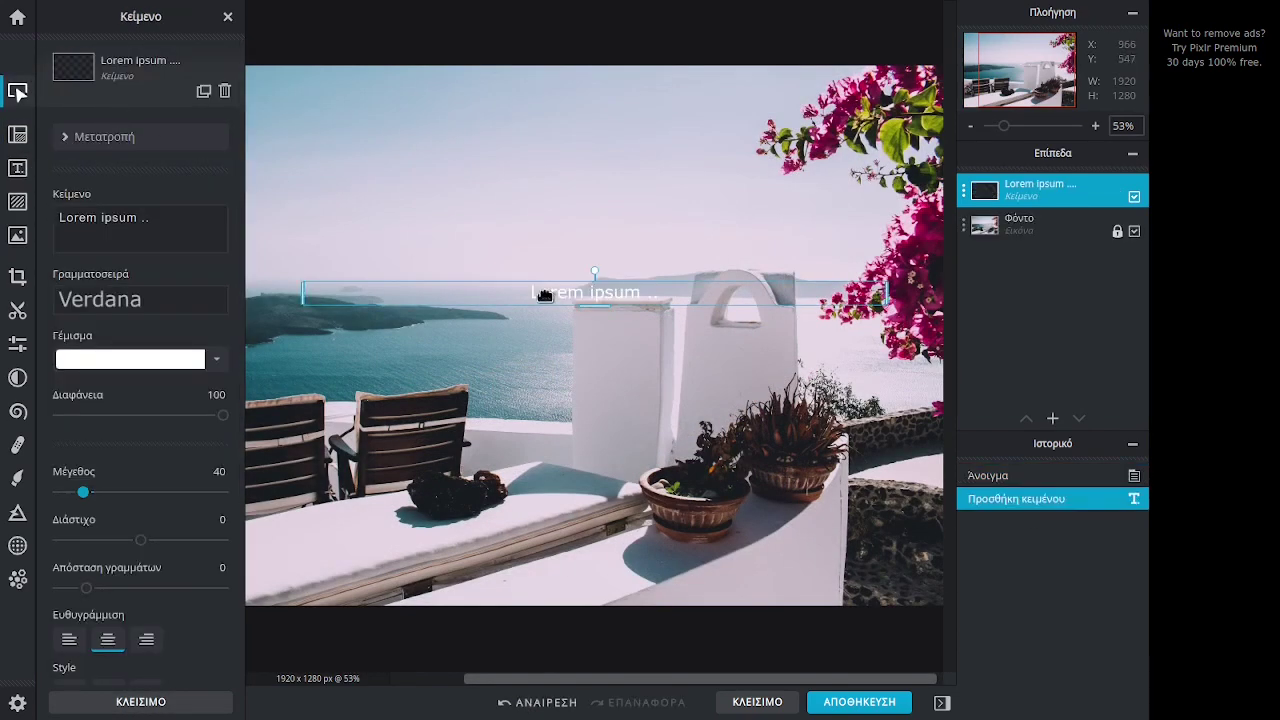
click(122, 360)
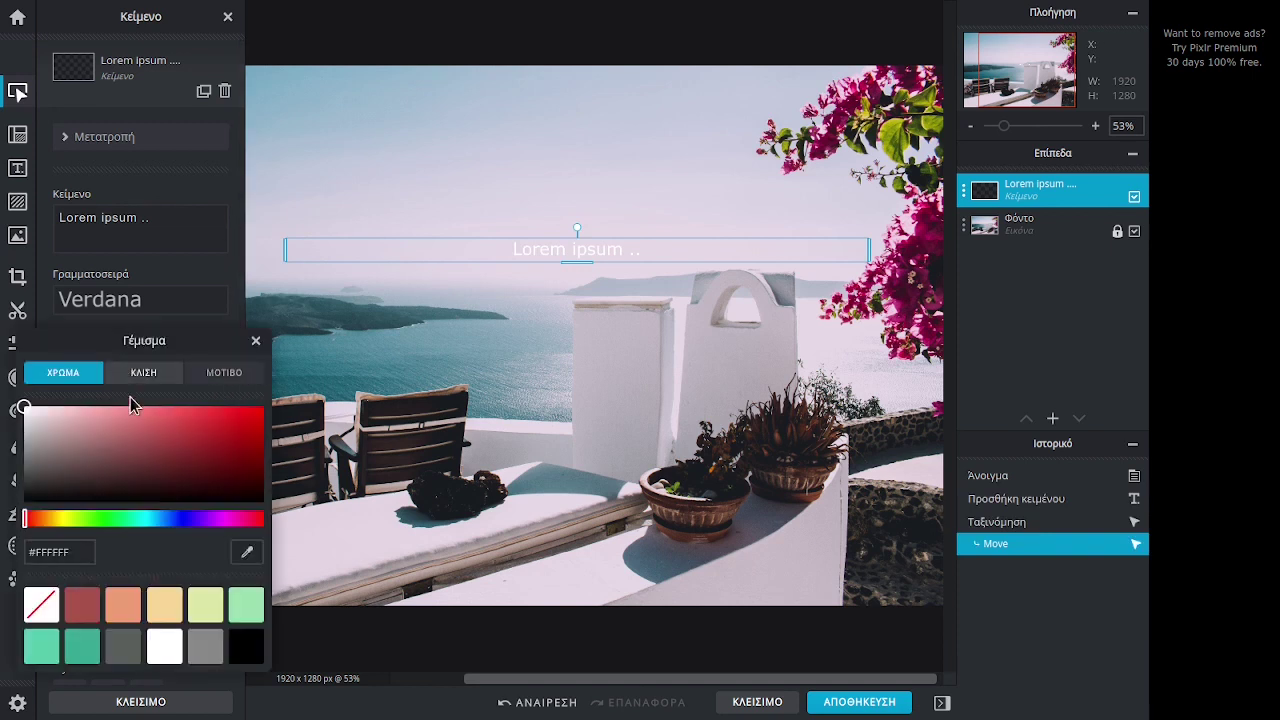
click(123, 604)
click(294, 414)
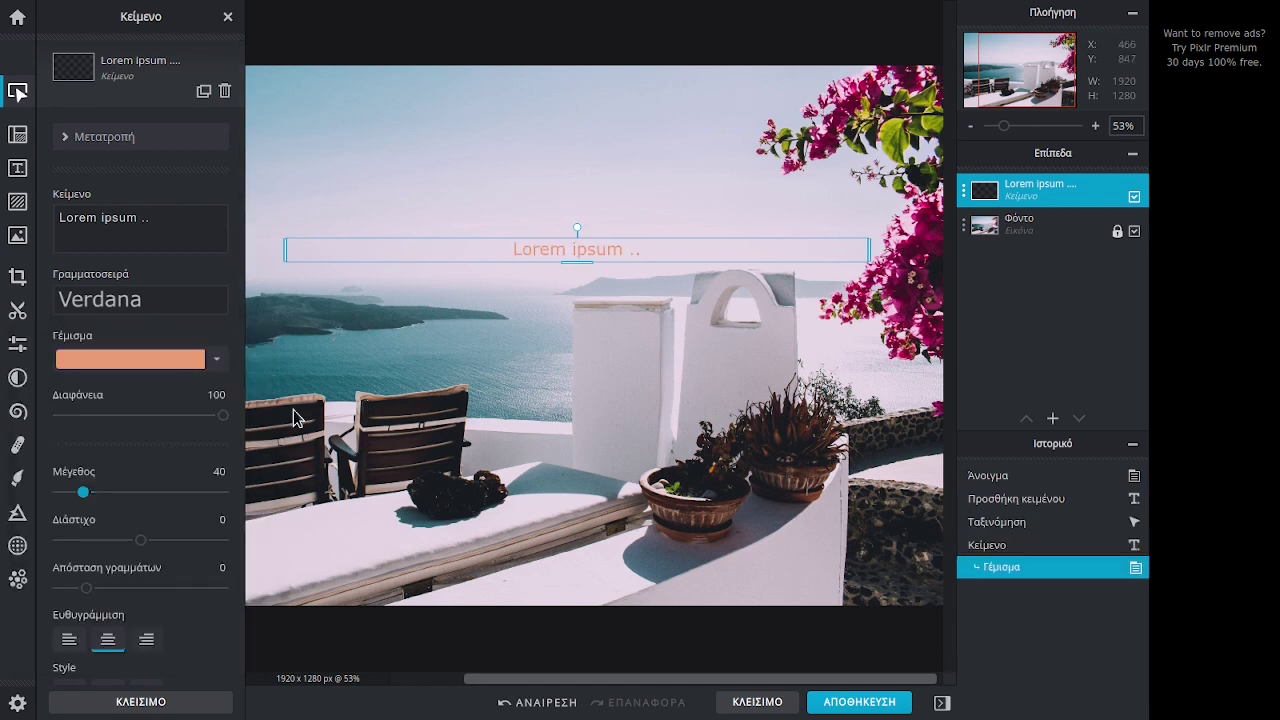
scroll(103, 529, down, 5)
scroll(140, 520, up, 5)
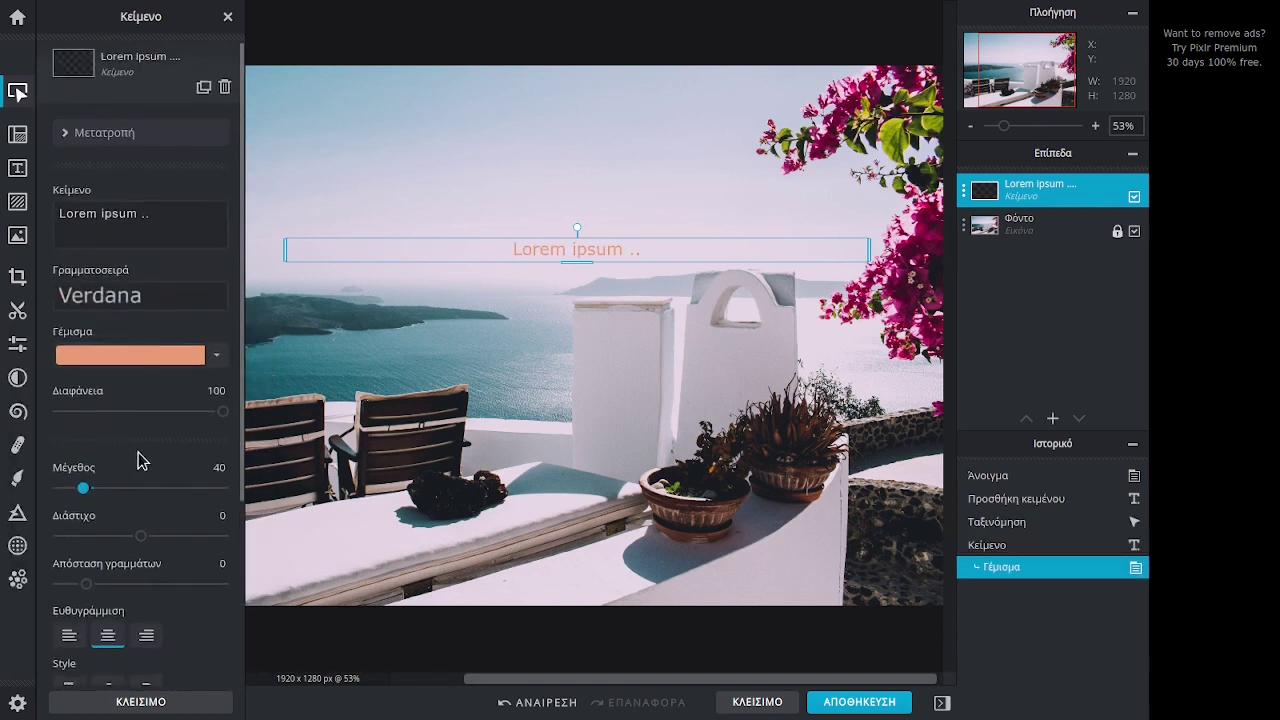
click(5, 91)
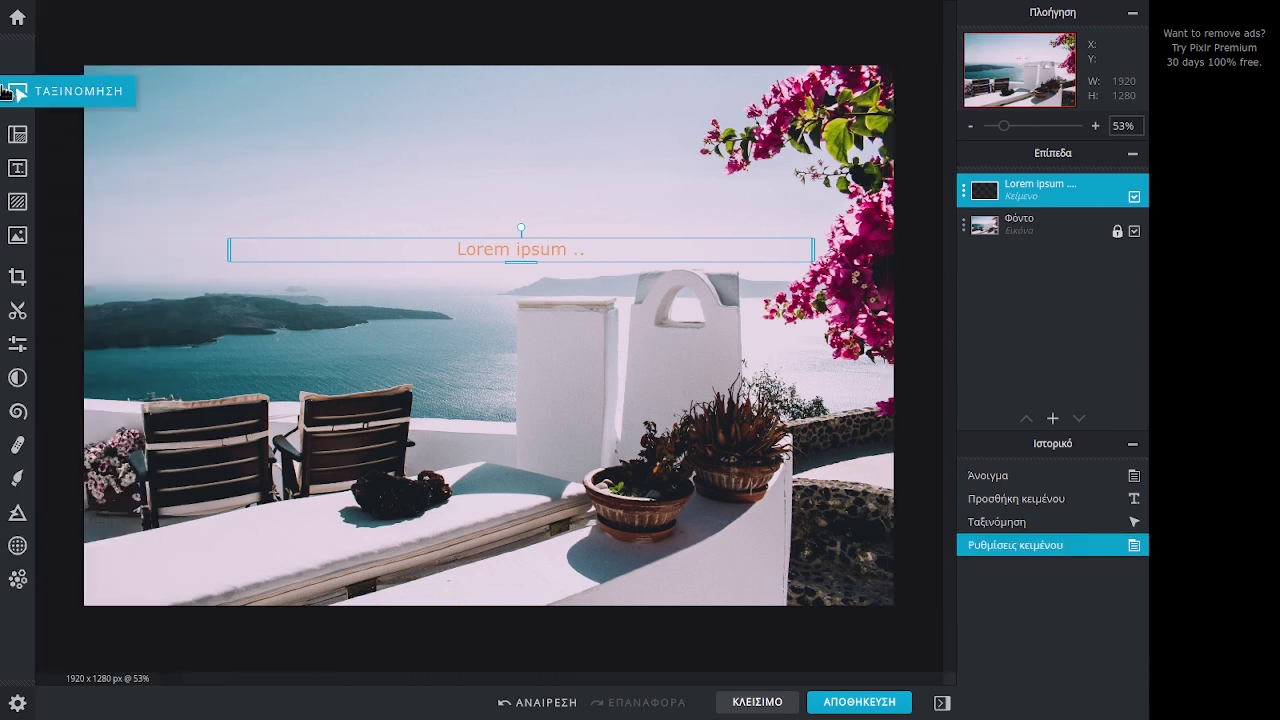
Step: Open the Bokeh collection among the overlay elements
click(17, 168)
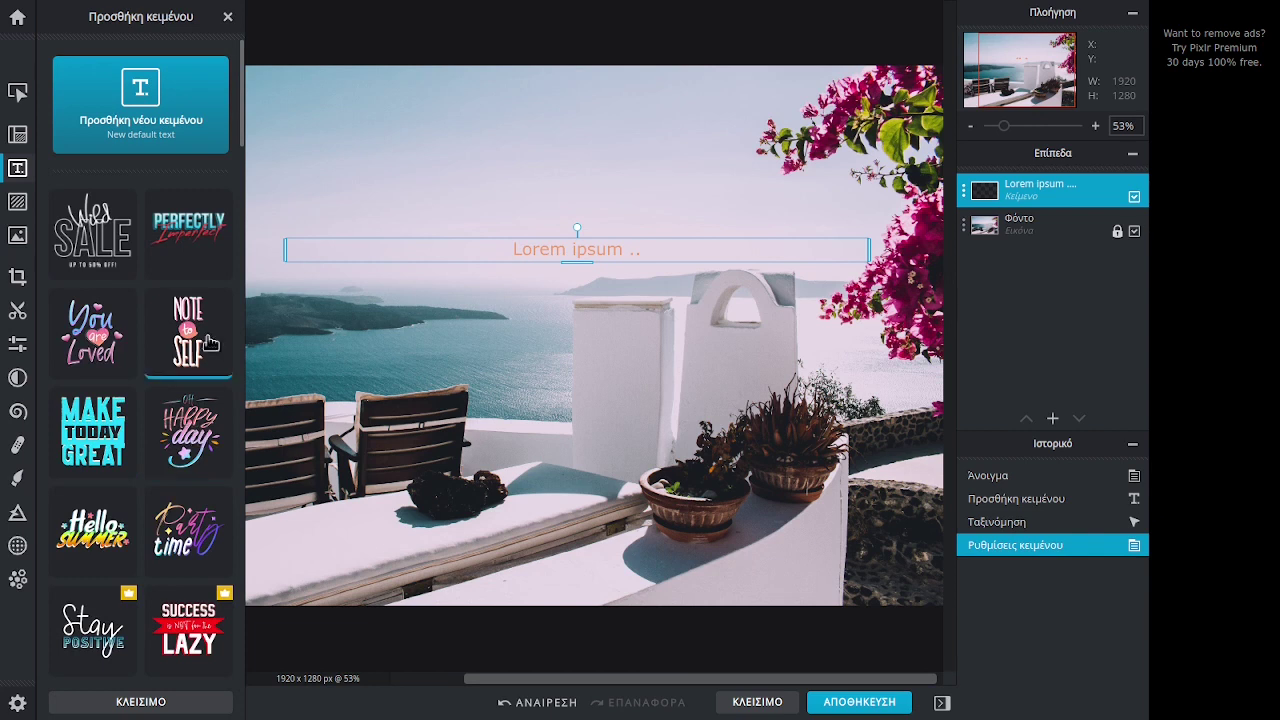
click(16, 202)
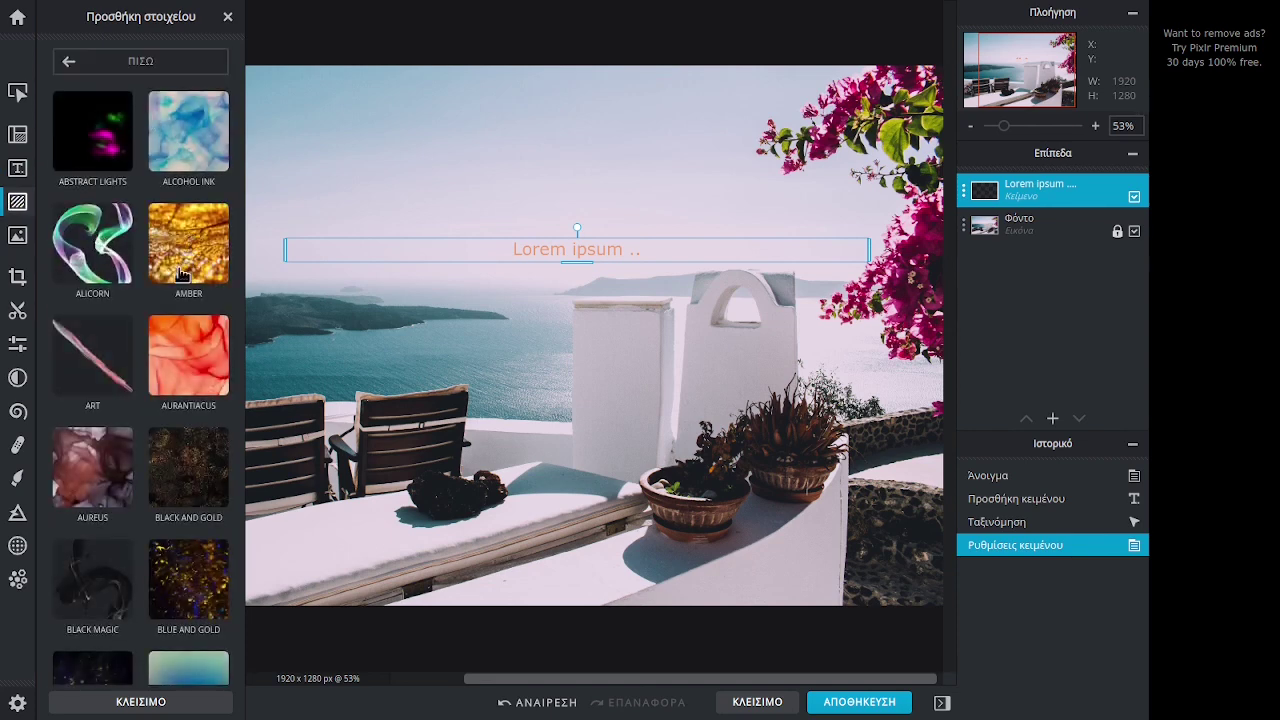
scroll(171, 316, down, 2)
scroll(92, 360, down, 1)
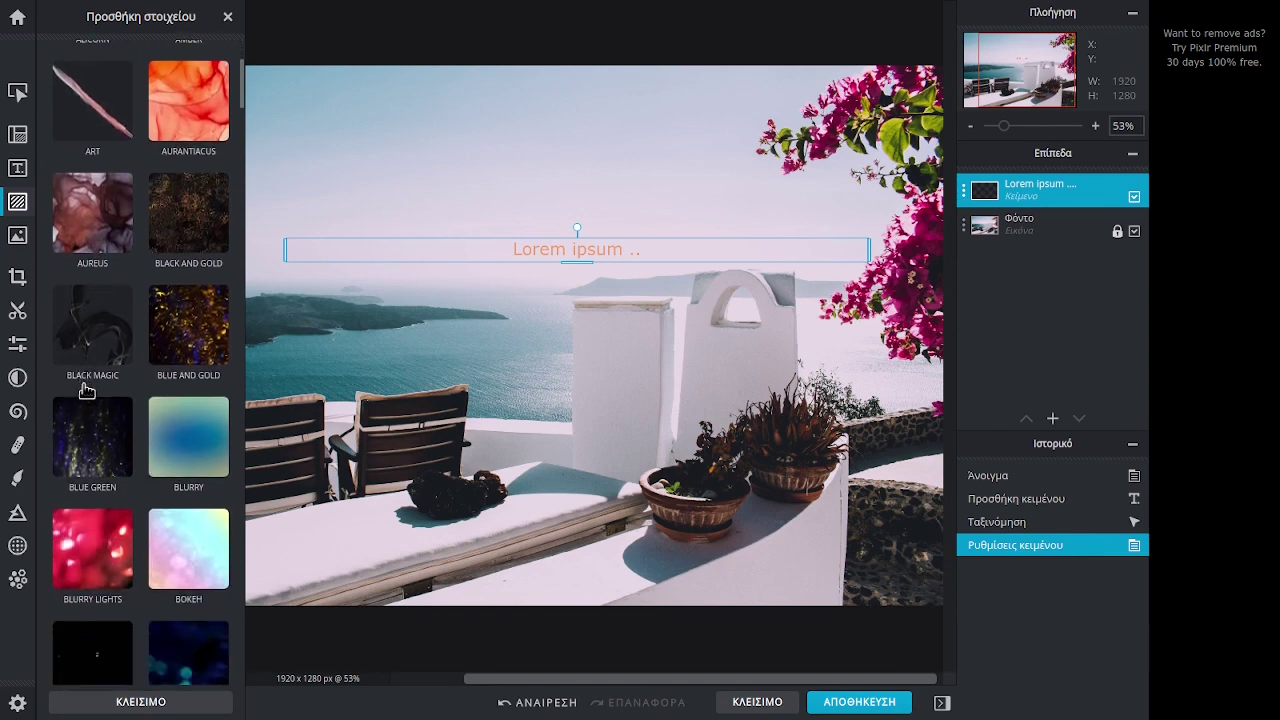
scroll(181, 432, down, 1)
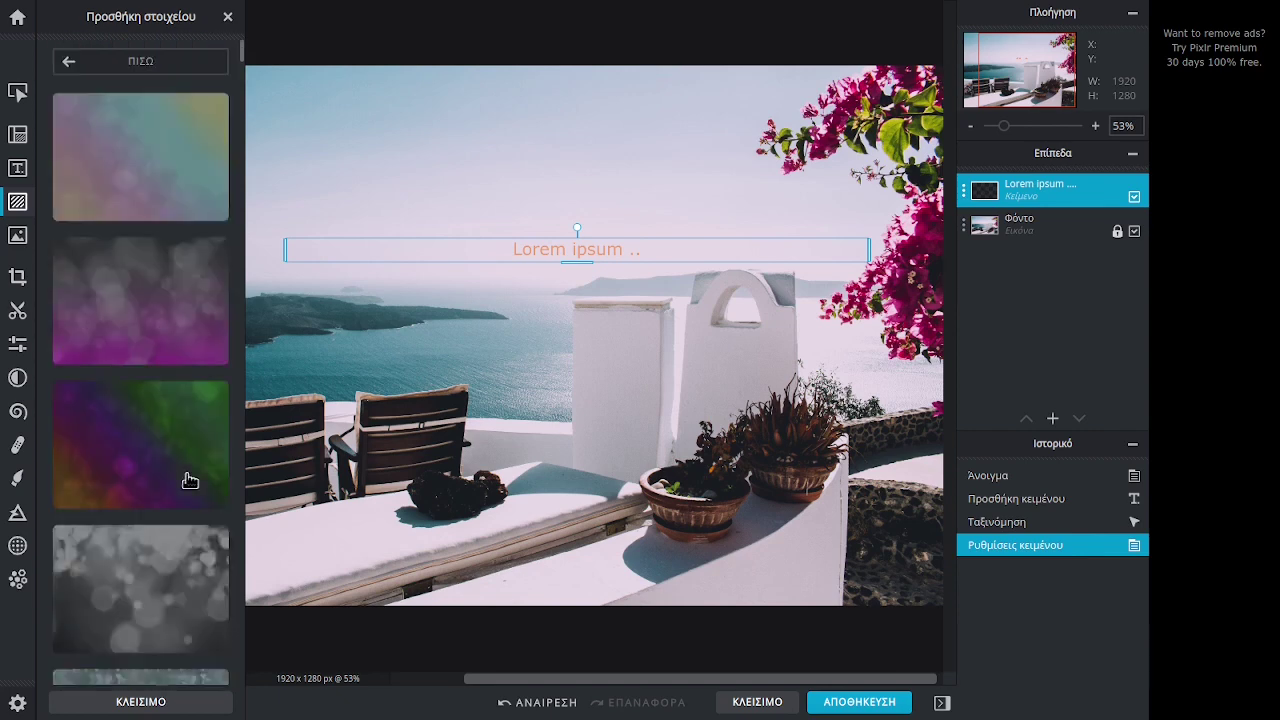
click(188, 480)
Step: Try the pastel rainbow Bokeh overlay on the photo at 20 opacity, and undo both changes
click(137, 143)
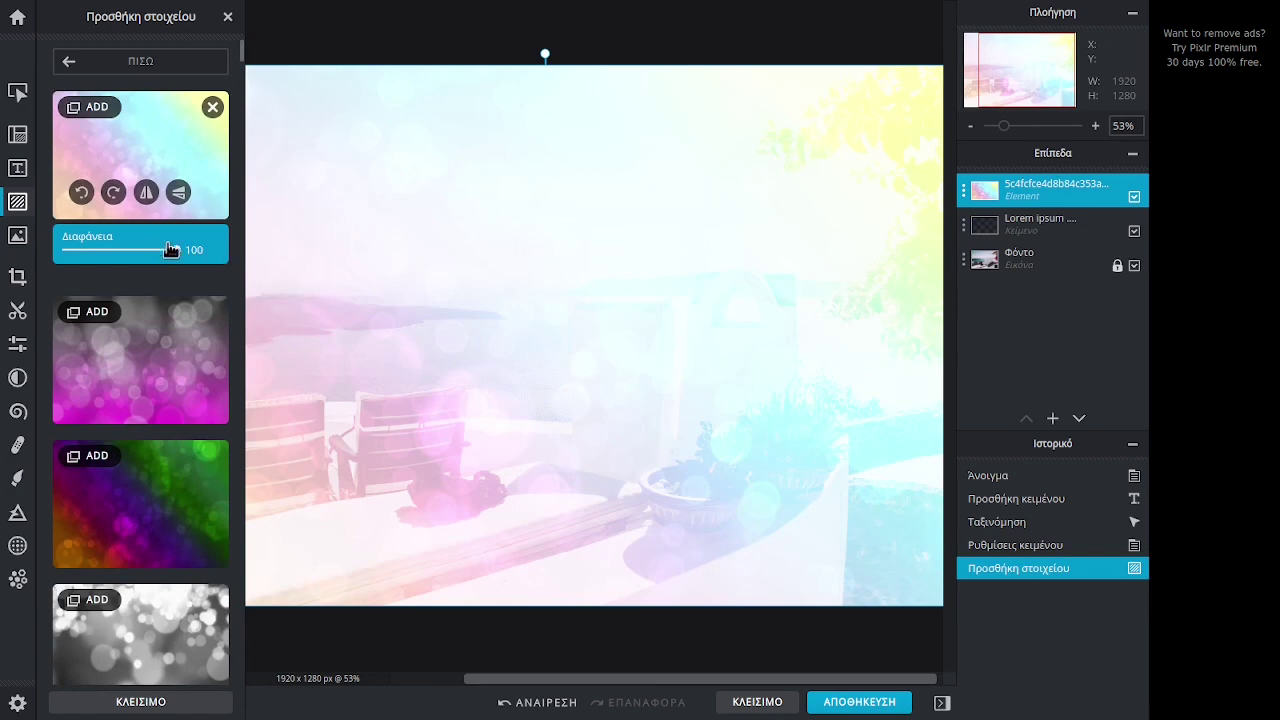
drag(175, 253, 91, 259)
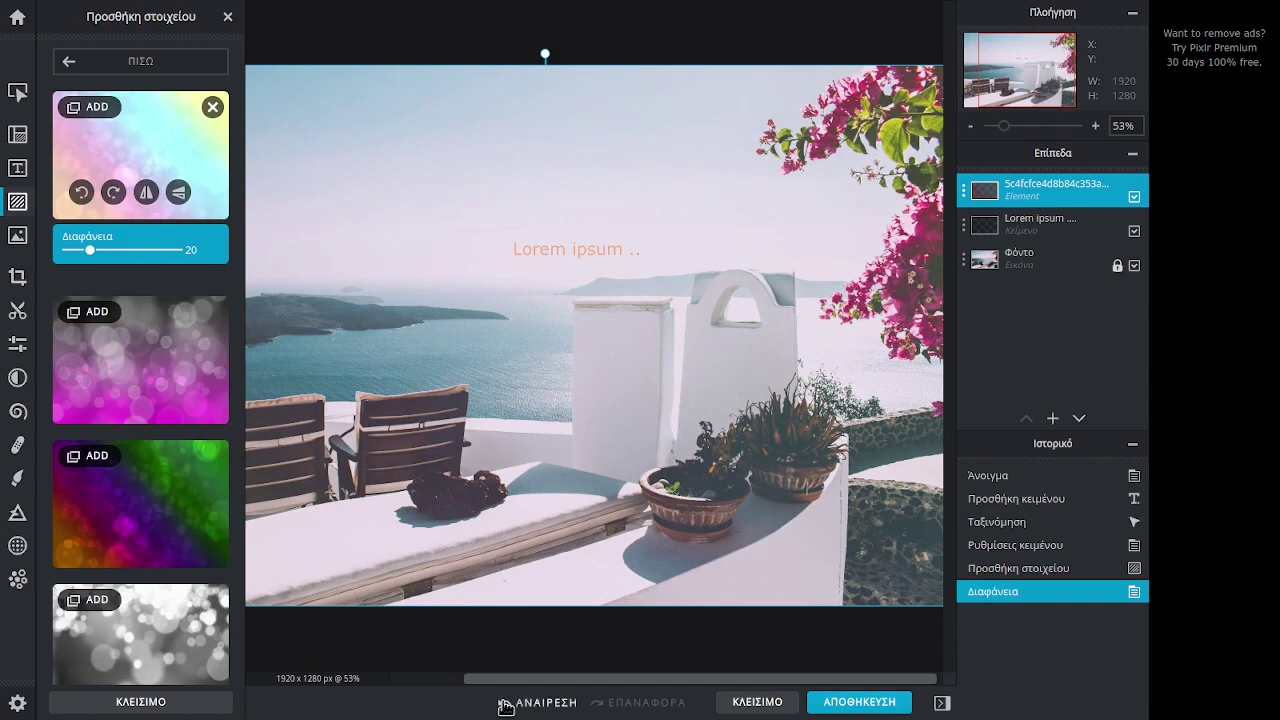
click(530, 702)
click(530, 702)
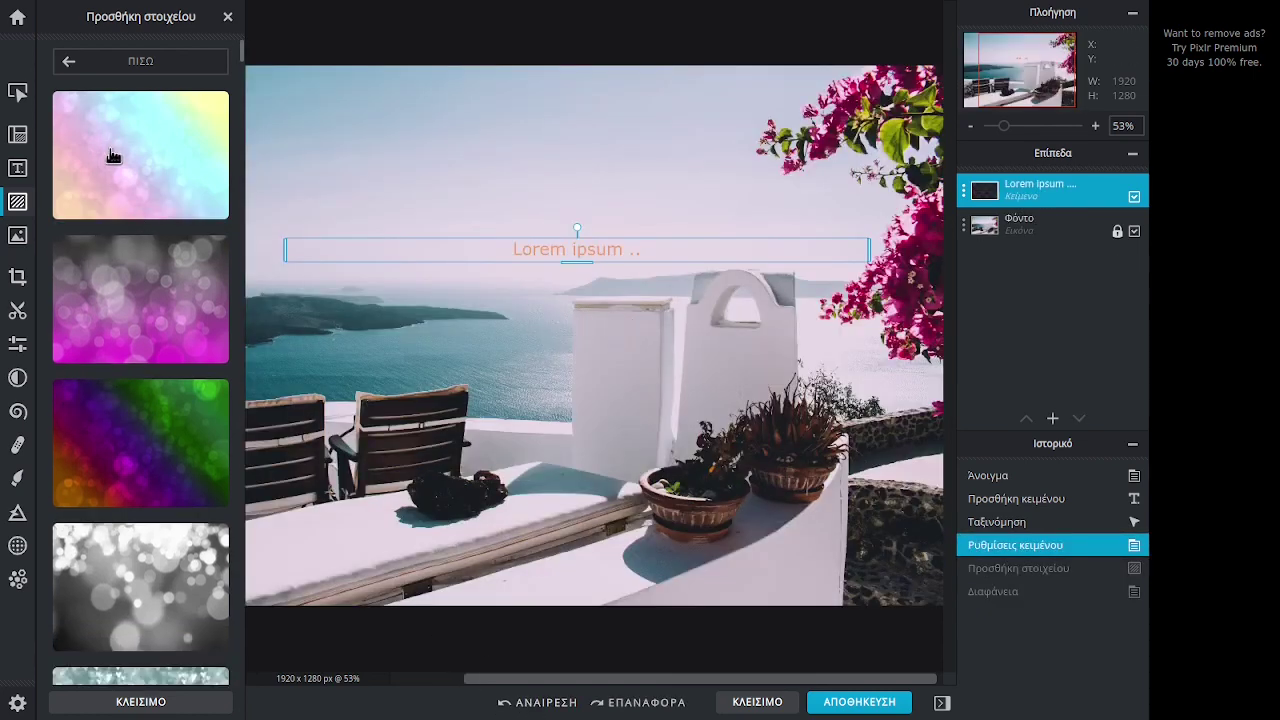
Step: Add the first ornate white frame from the opened collection of border elements over the photo
click(70, 62)
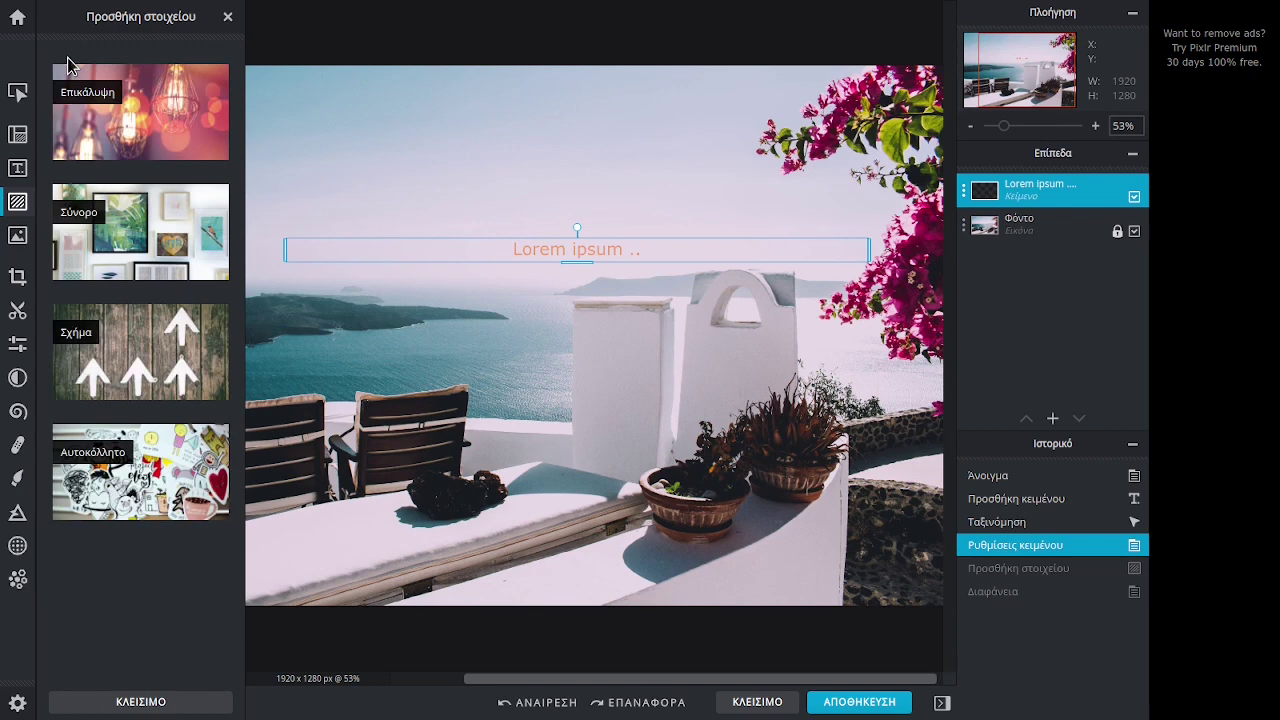
click(131, 231)
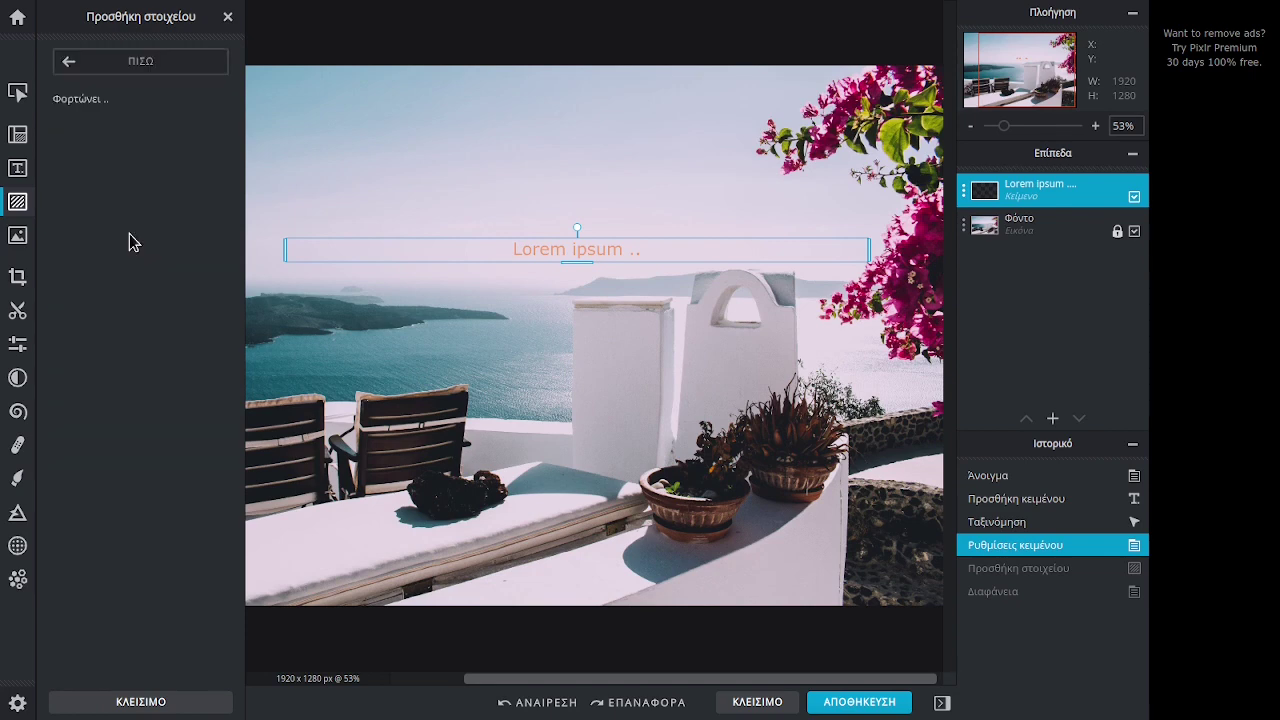
click(70, 140)
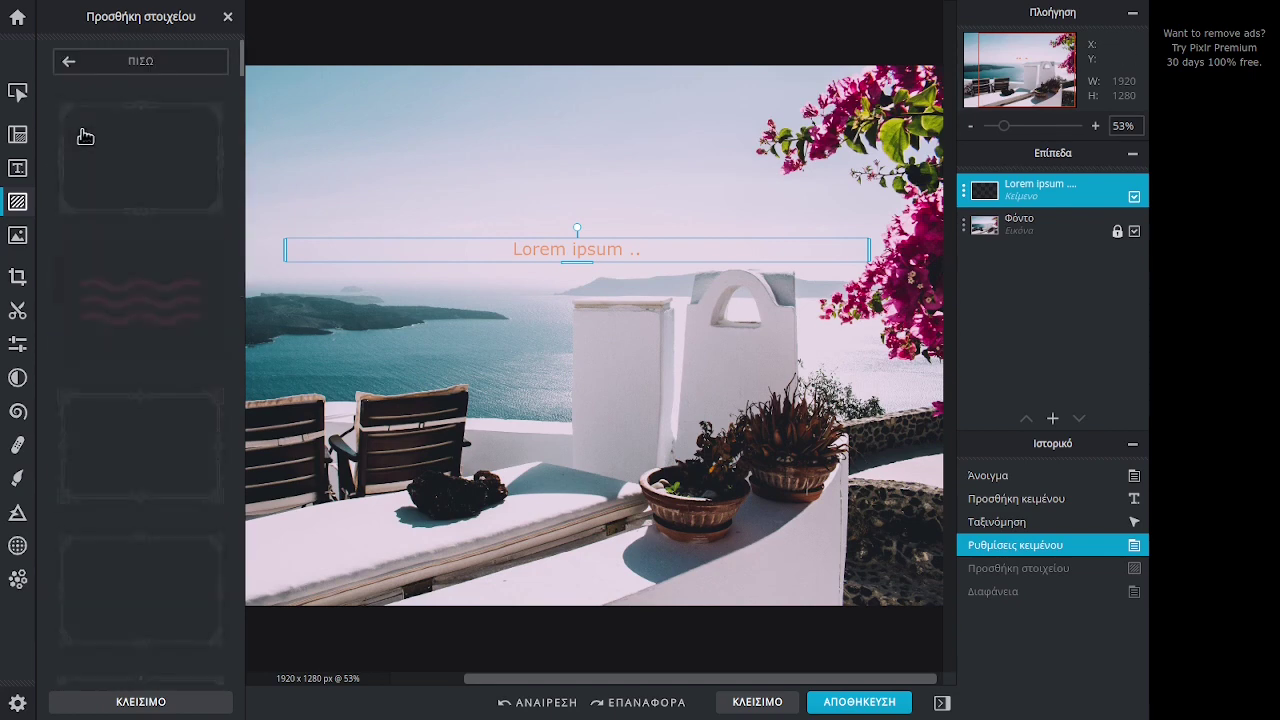
click(100, 147)
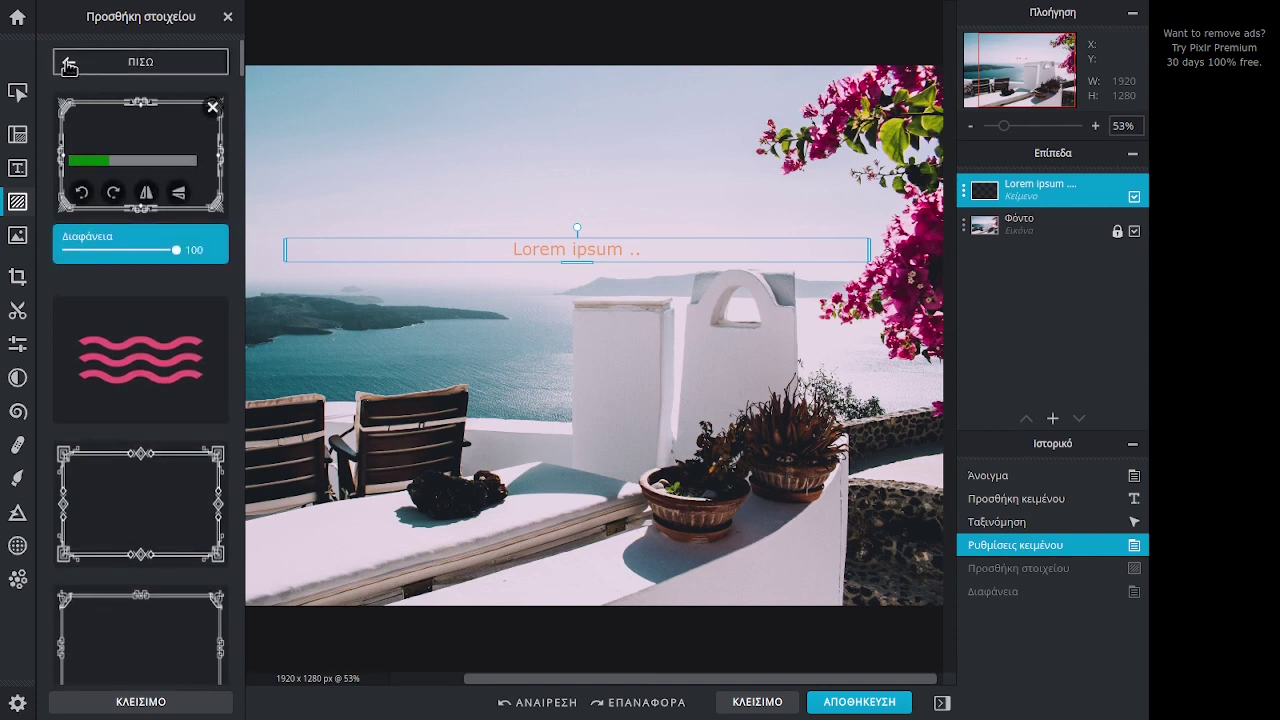
click(68, 66)
click(68, 66)
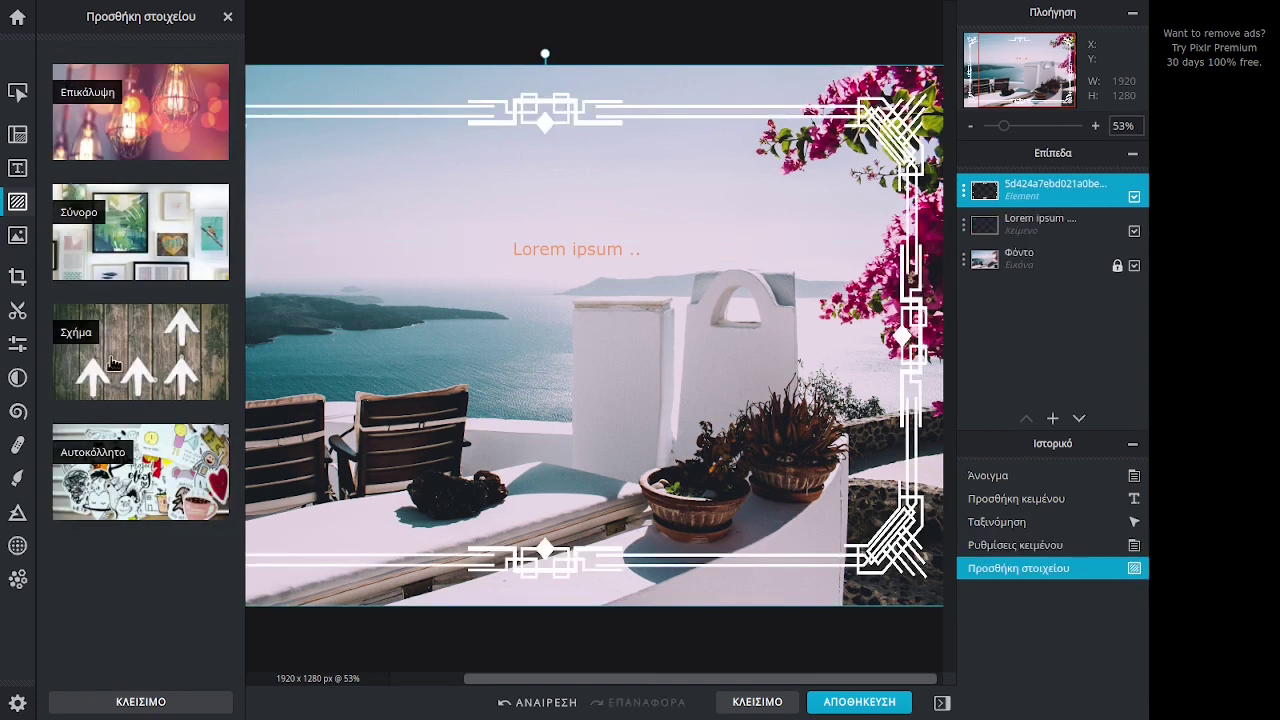
Step: Examine the shape element categories and the designs in the Elements collection
click(106, 357)
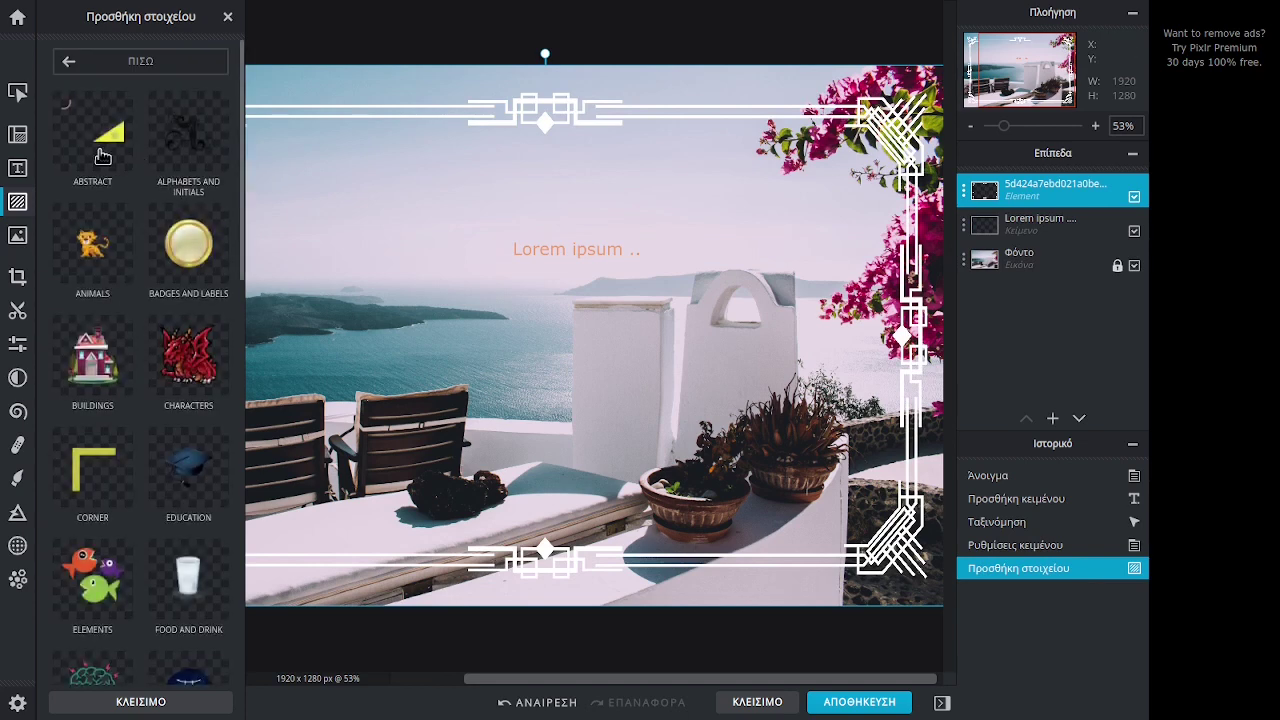
scroll(86, 385, down, 4)
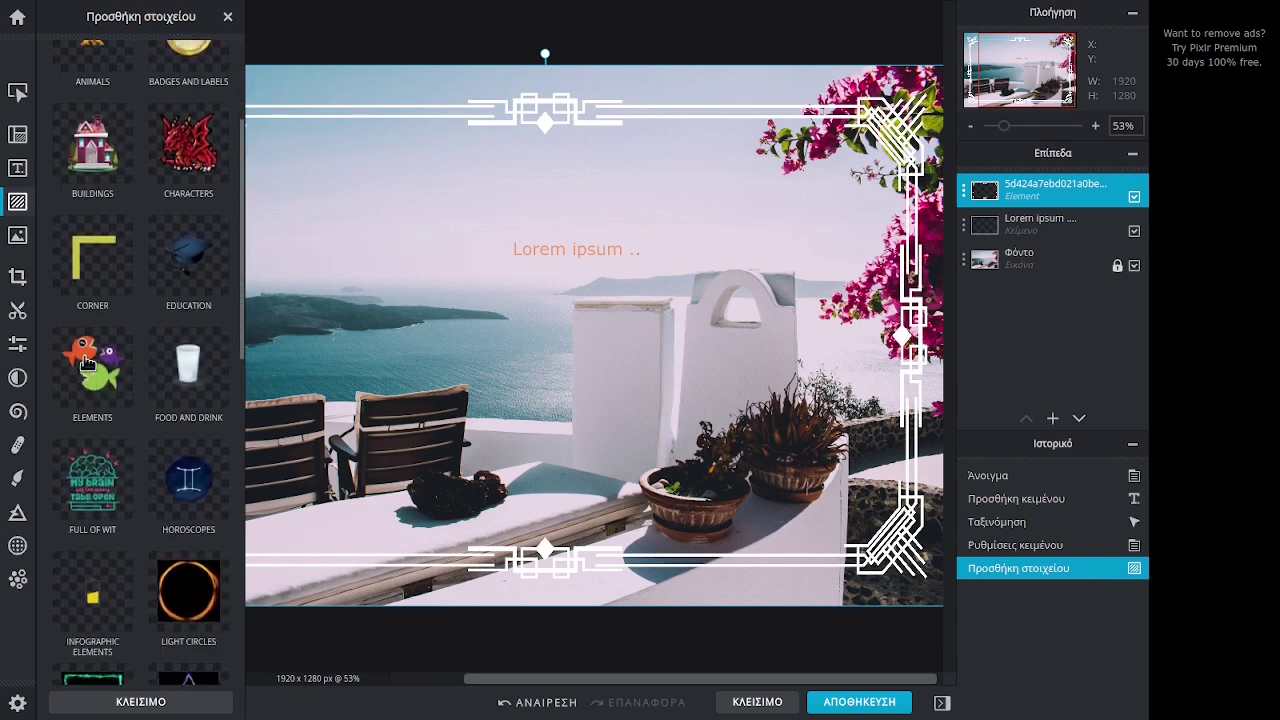
click(87, 364)
scroll(143, 313, down, 12)
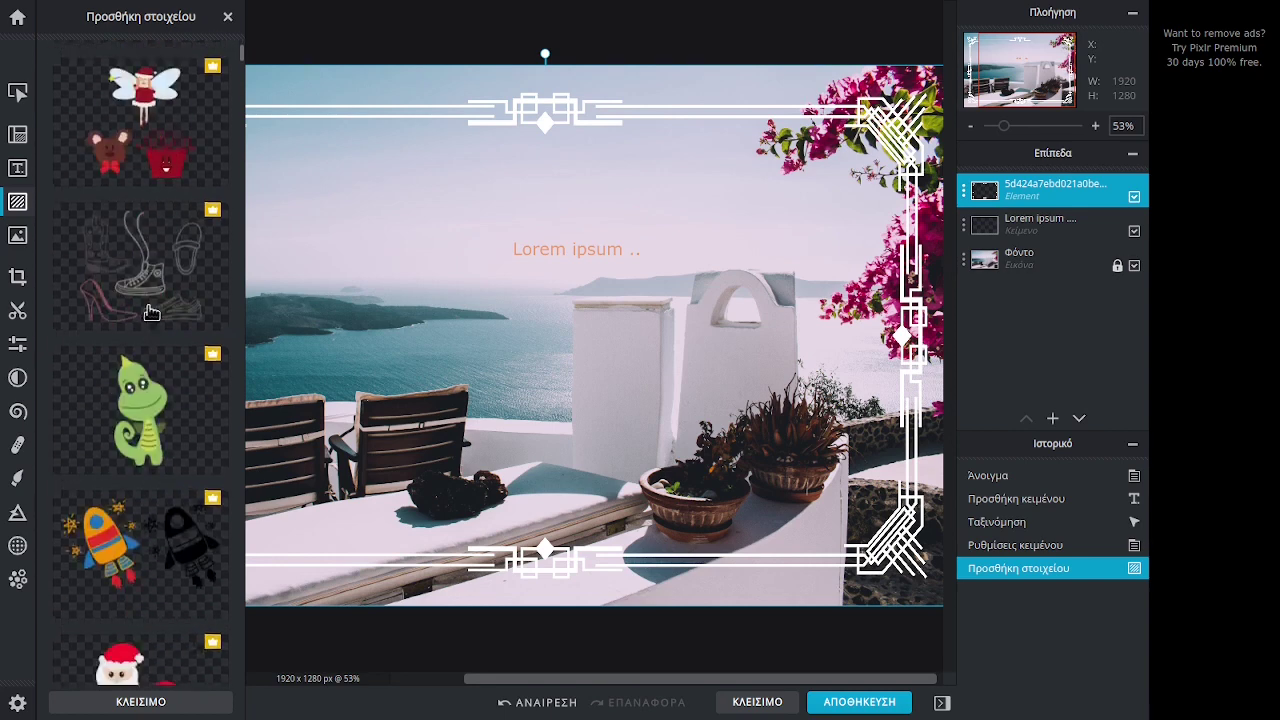
scroll(161, 347, up, 10)
scroll(161, 347, up, 1)
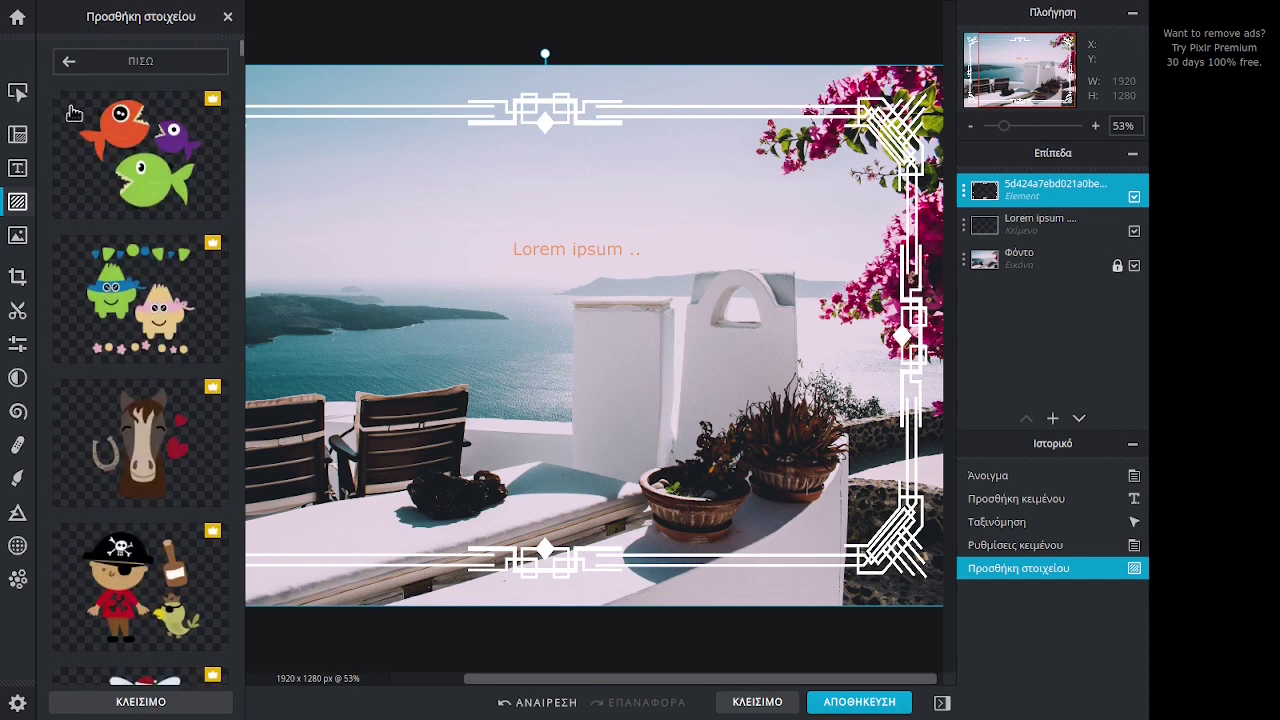
click(66, 63)
click(65, 68)
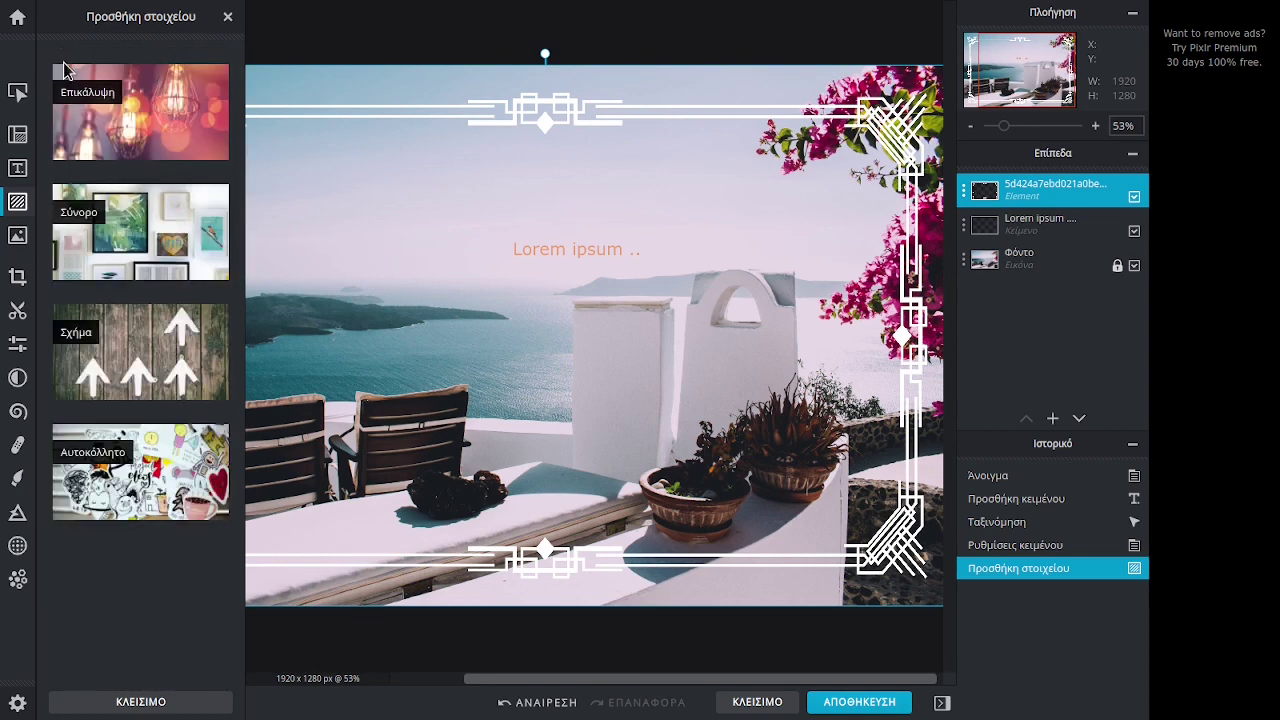
Step: Look through the sticker categories and the designs in the collection with the teal diamond
click(115, 500)
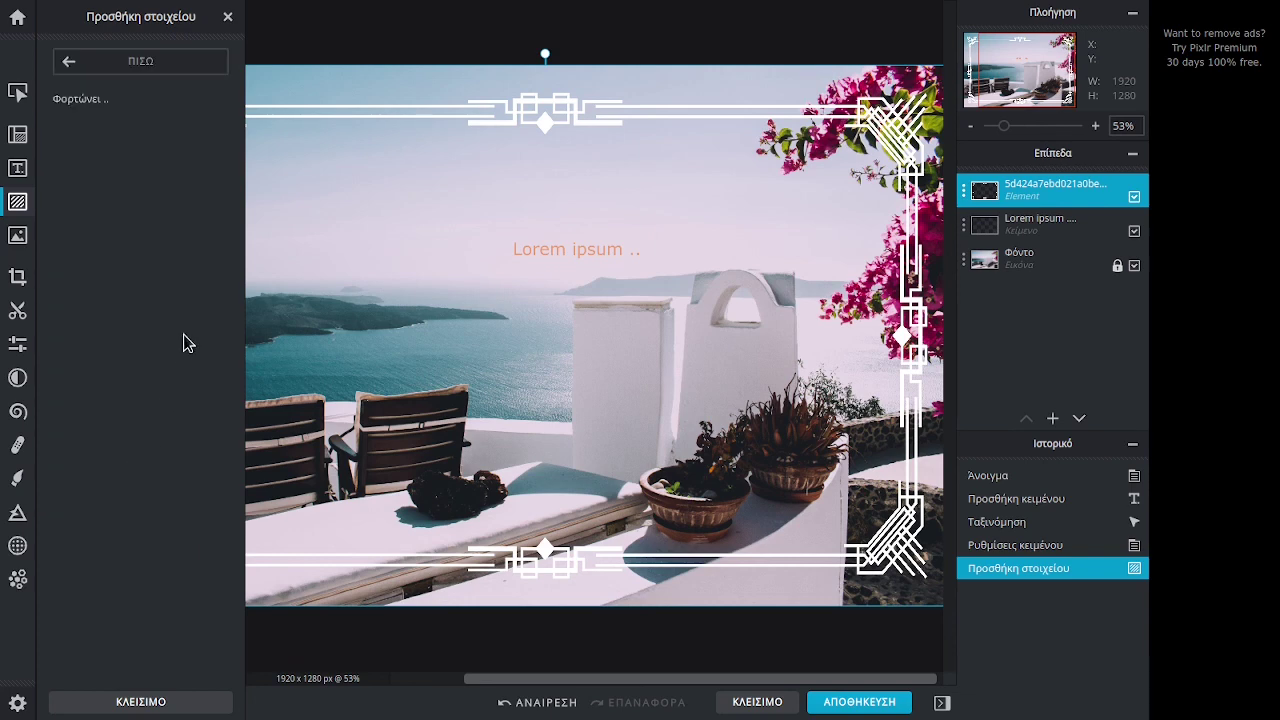
scroll(150, 475, down, 6)
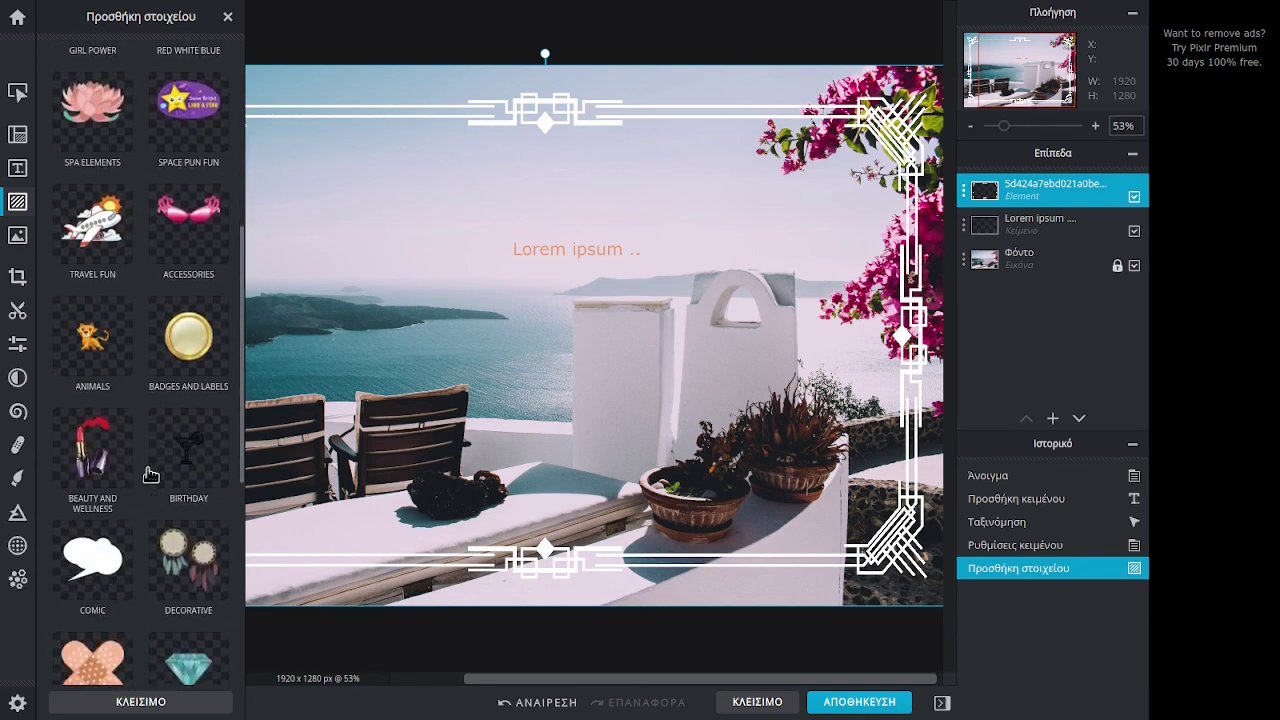
scroll(151, 475, down, 2)
click(203, 477)
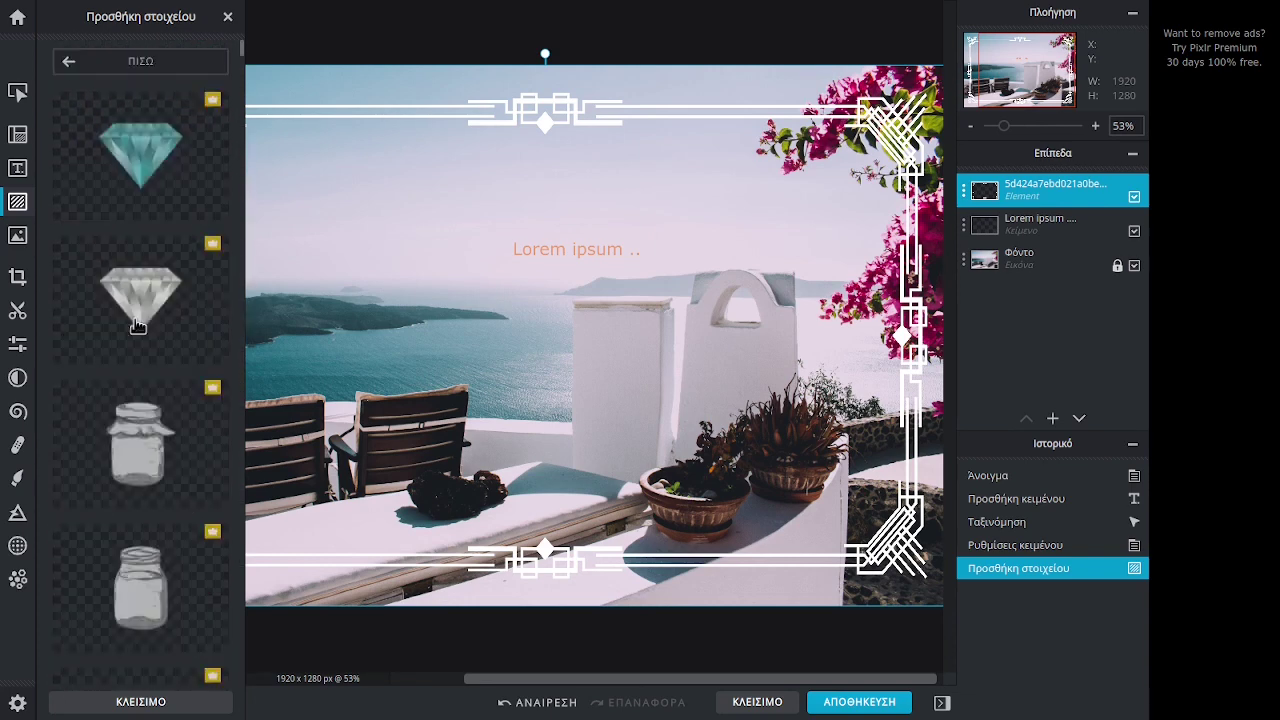
scroll(194, 449, down, 8)
scroll(166, 293, up, 8)
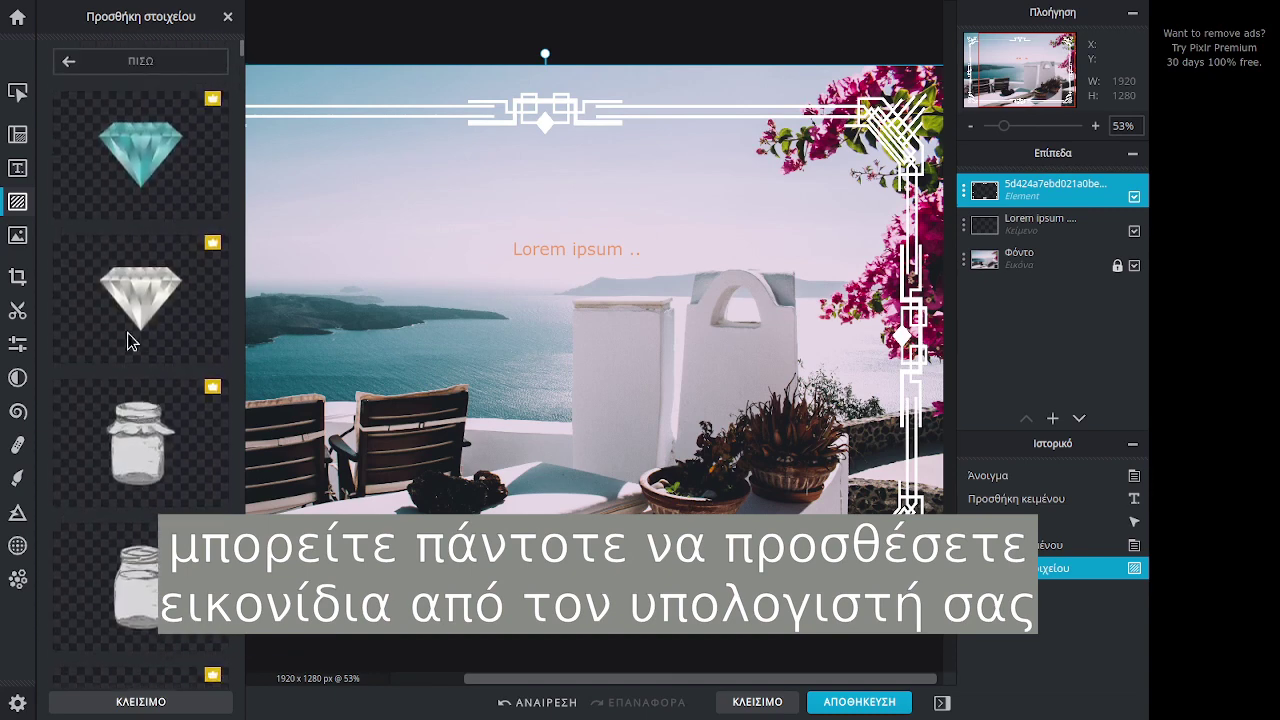
click(66, 60)
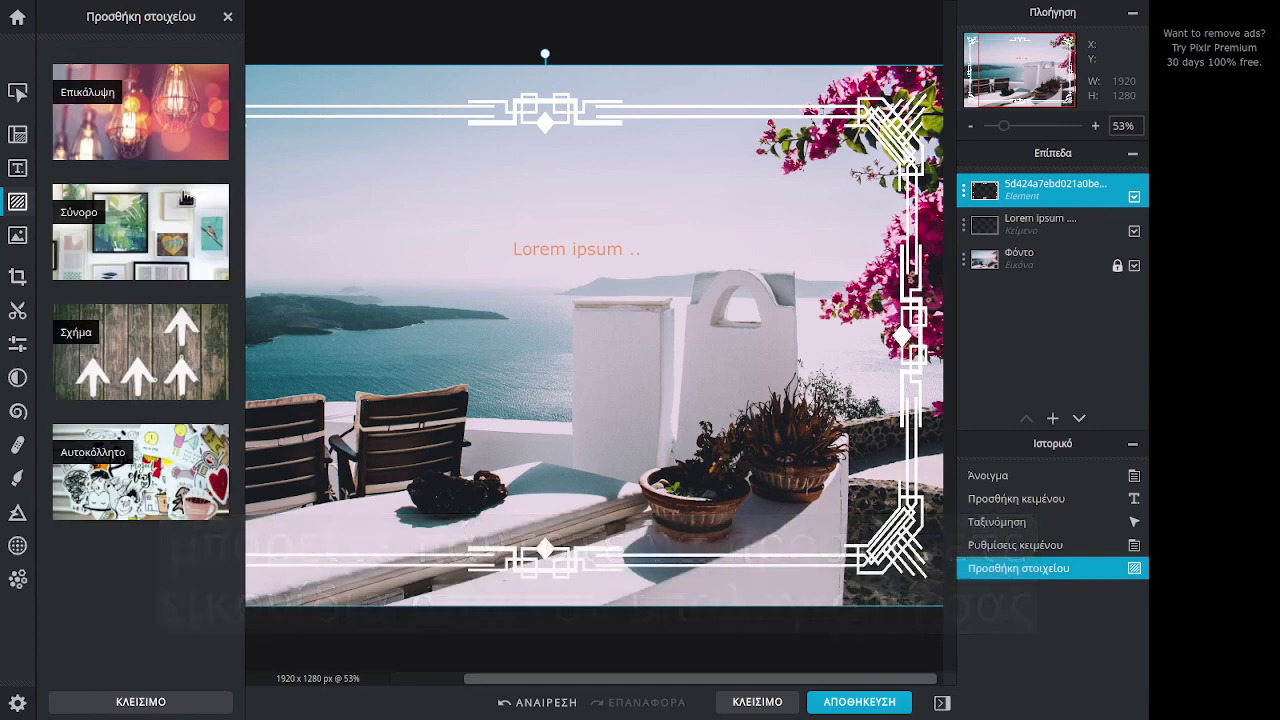
Step: Delete the white frame layer and the Lorem ipsum text layer, and leave the stock image search
click(18, 238)
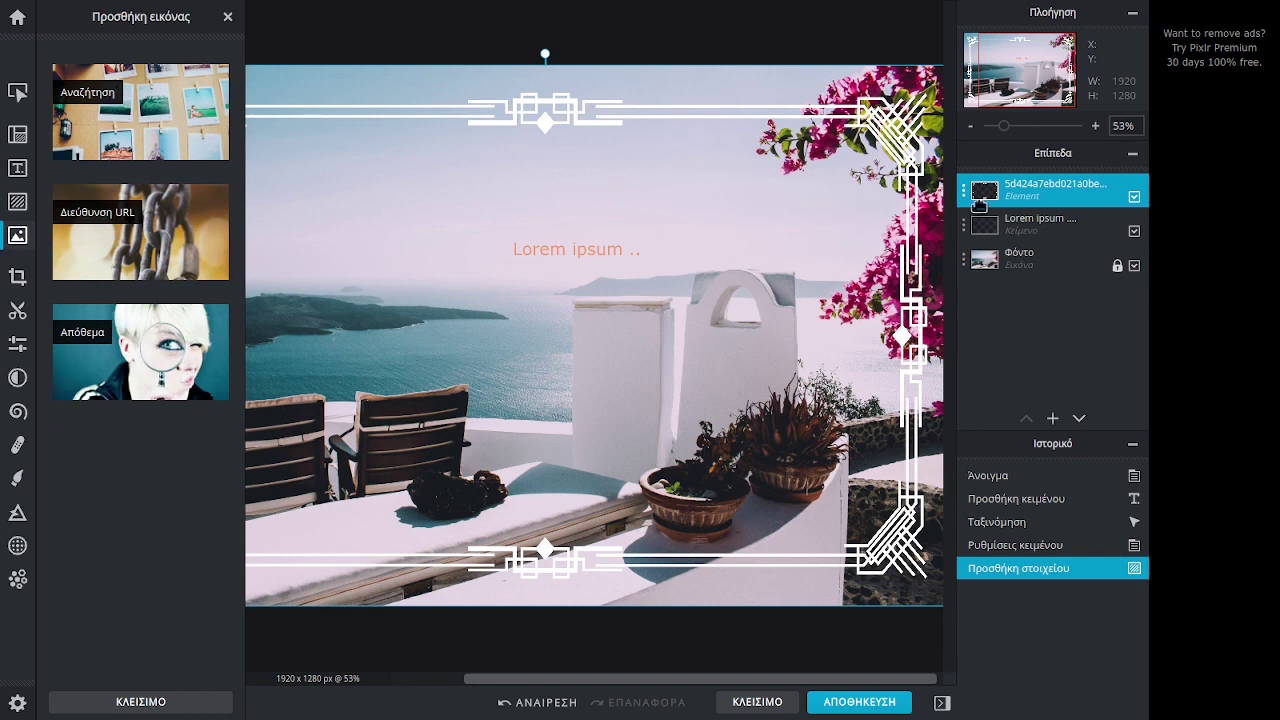
click(967, 190)
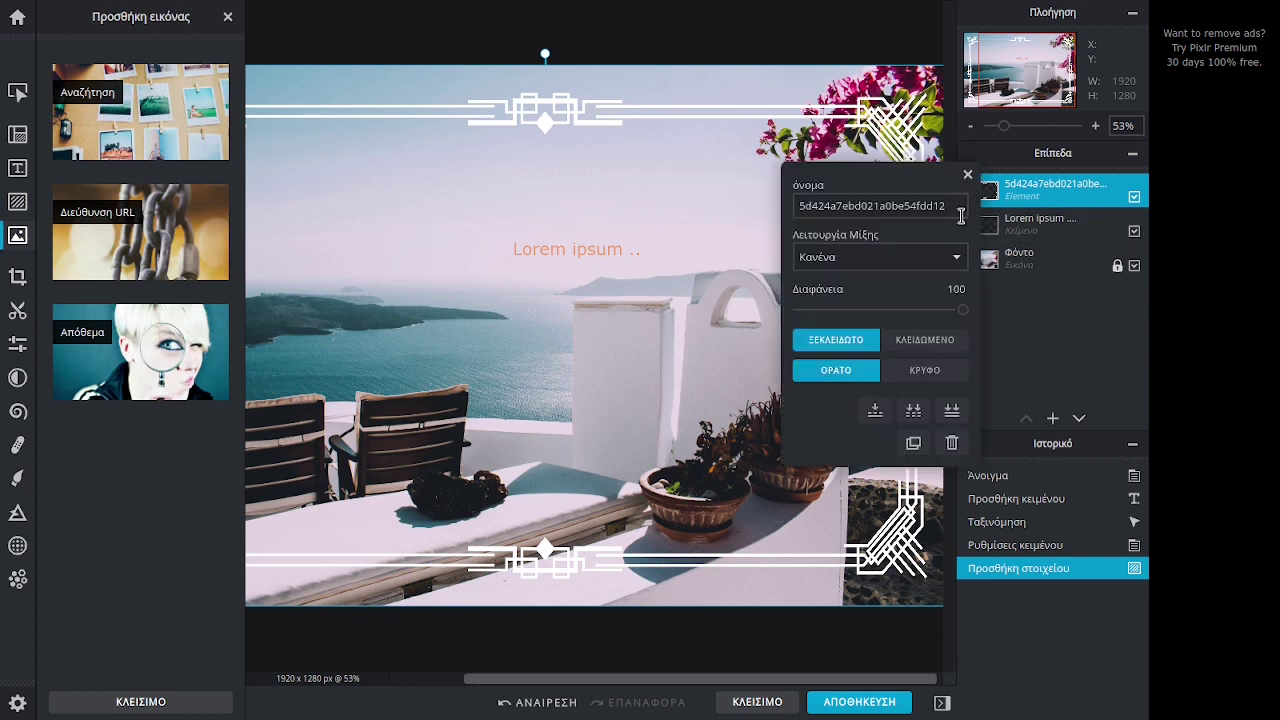
click(955, 443)
click(963, 190)
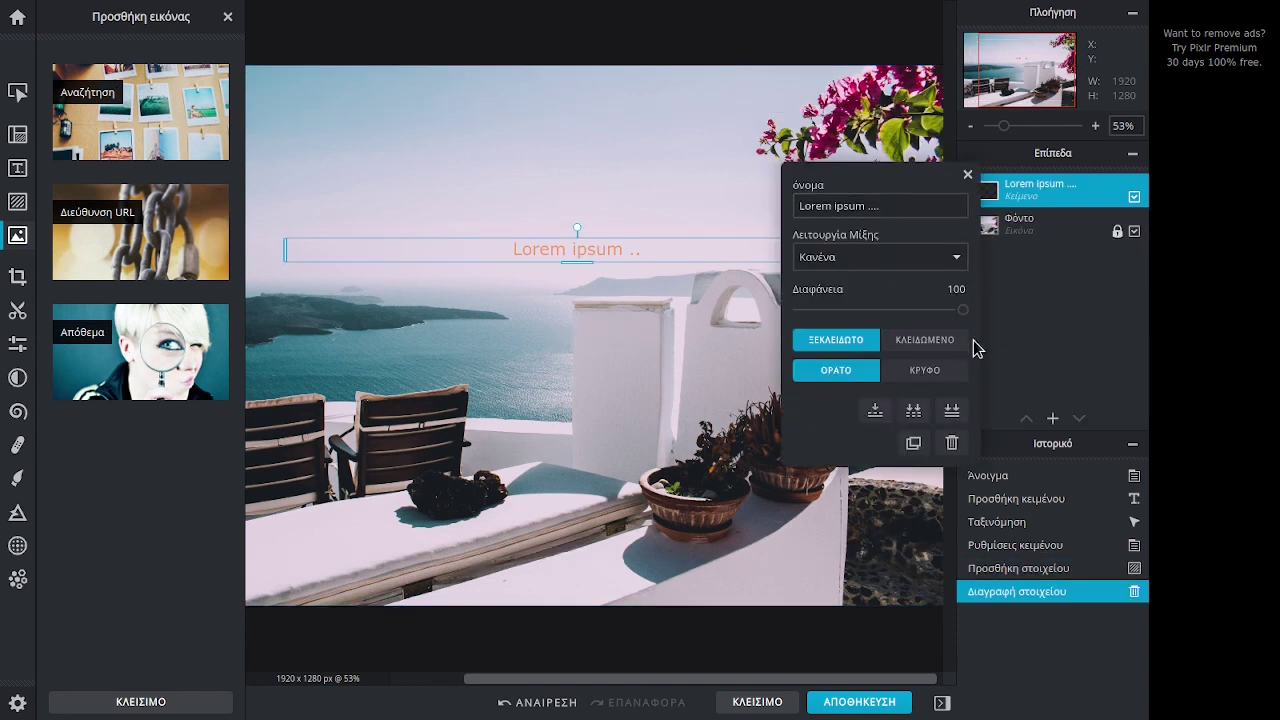
click(955, 443)
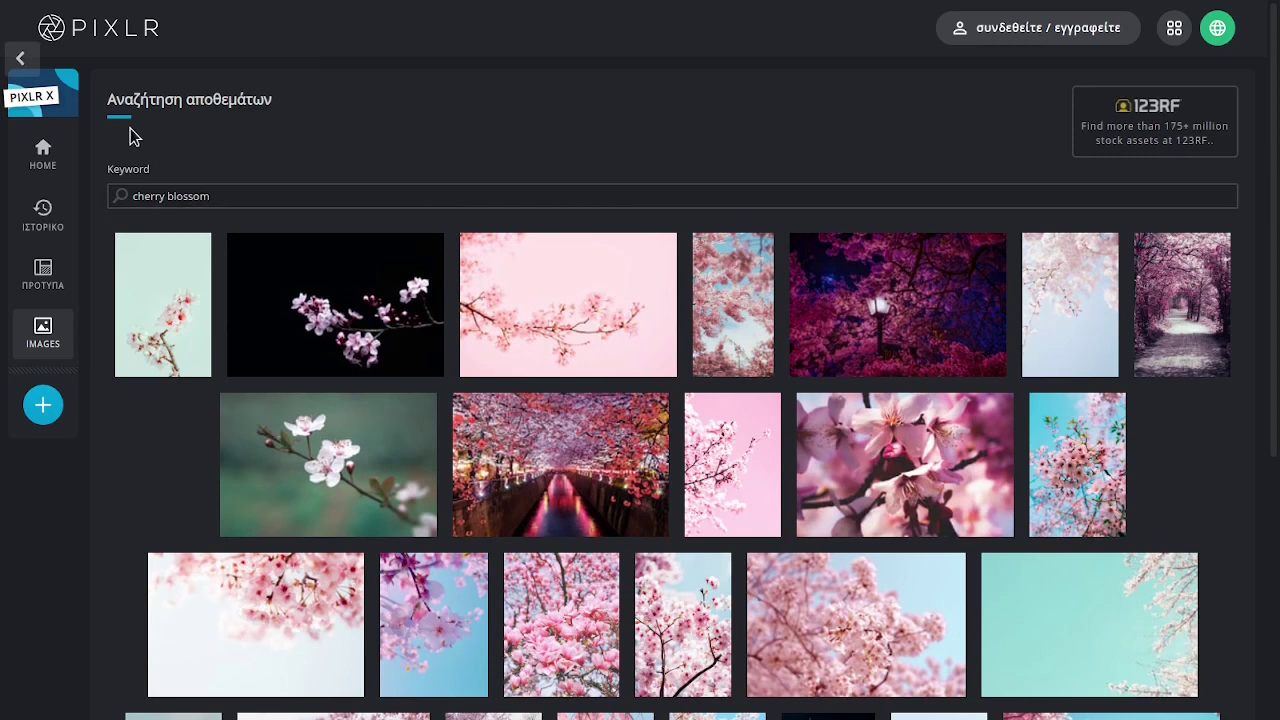
click(21, 62)
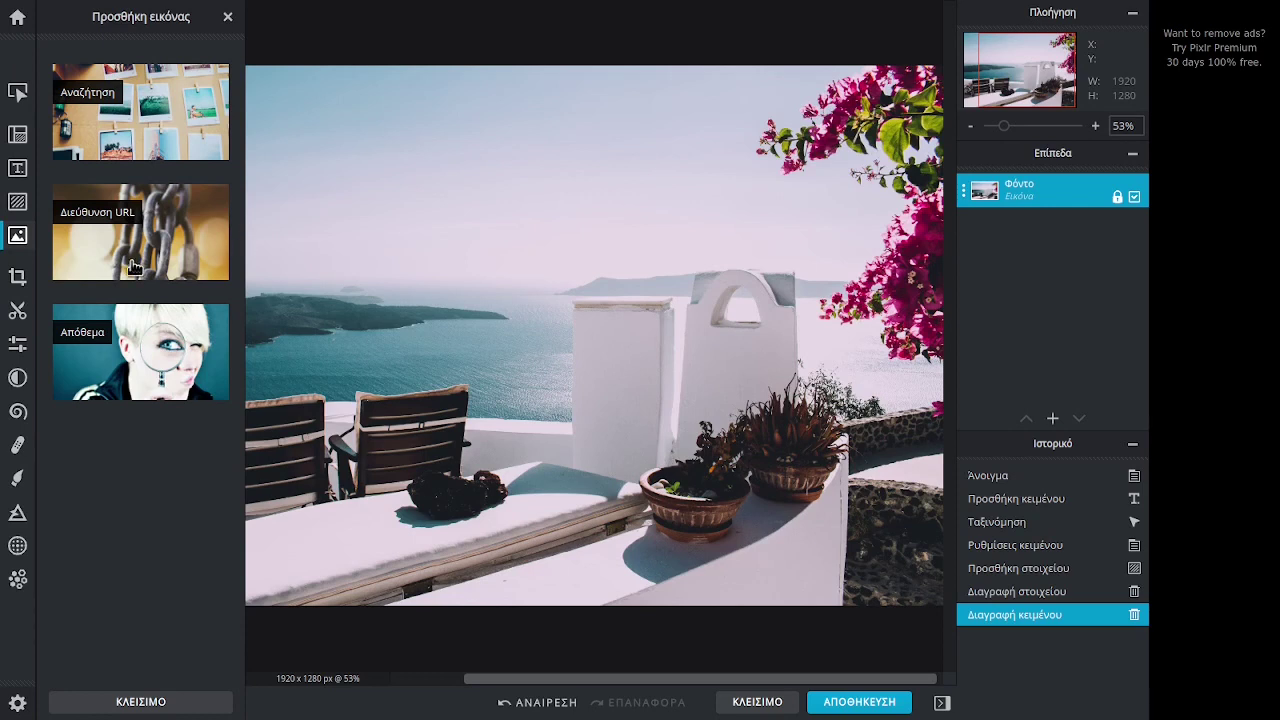
Step: Crop the photo to 996 x 616 px around the front chair, the white wall and the front flower pot
click(17, 277)
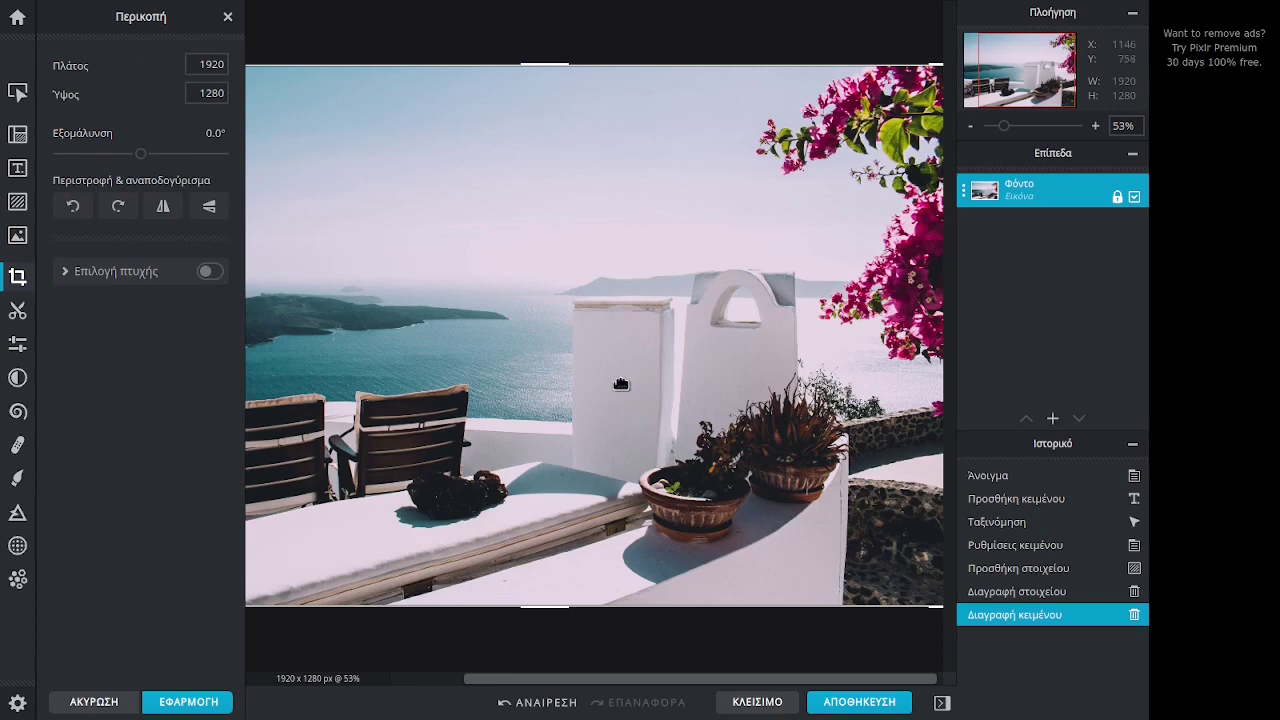
scroll(621, 383, down, 2)
drag(319, 154, 455, 287)
drag(870, 519, 744, 466)
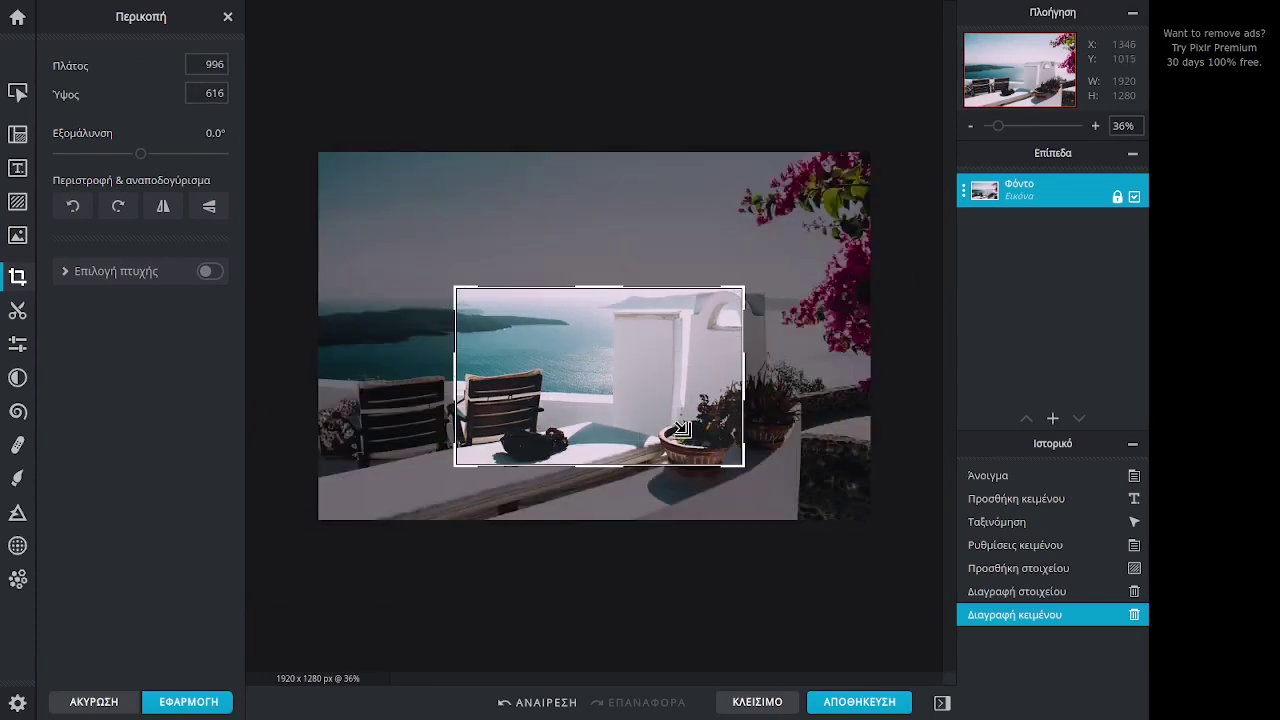
Step: Try cutting the front flower pot out of the photo with the lasso in remove mode, and undo the cutout
click(20, 312)
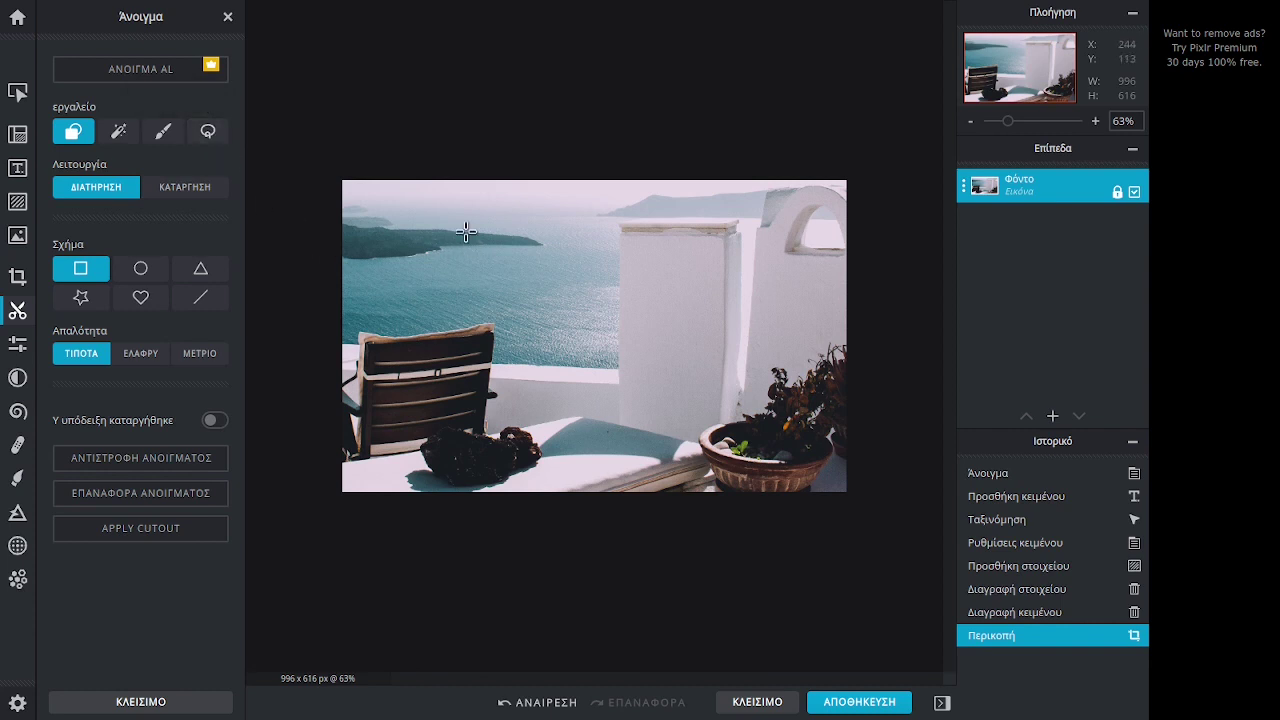
click(208, 131)
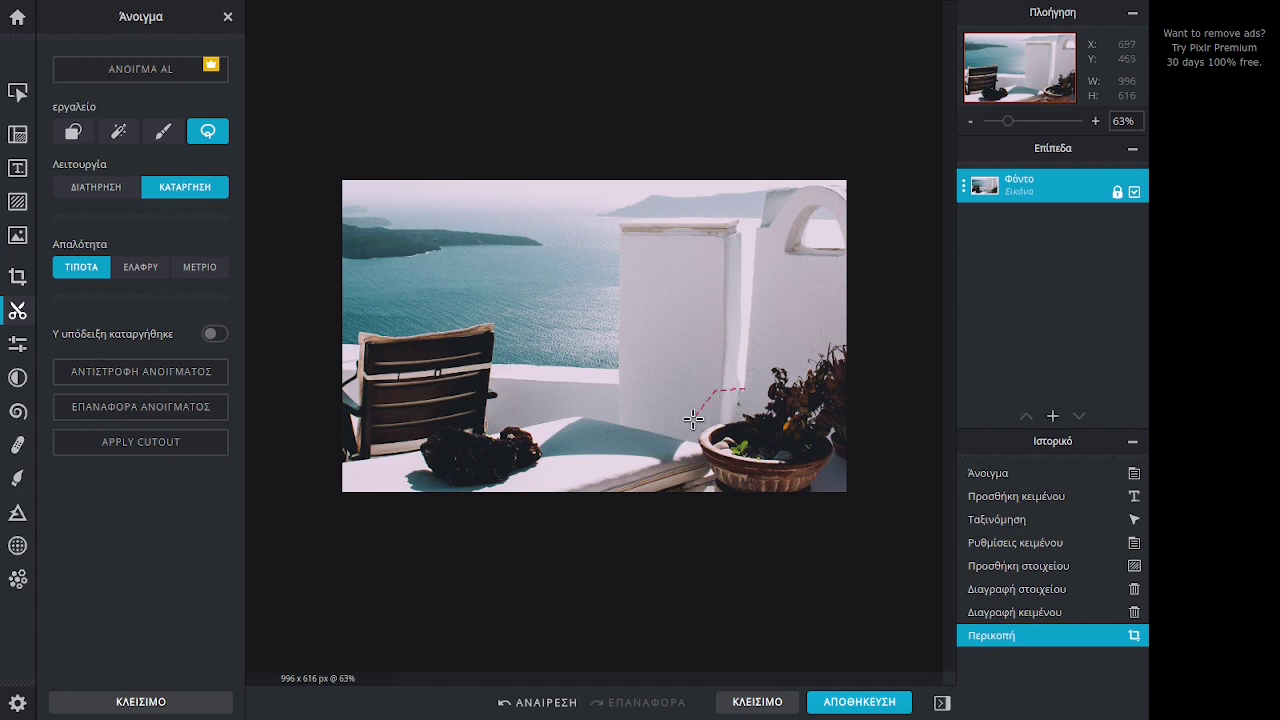
mouse_move(693, 419)
mouse_down()
mouse_move(713, 494)
mouse_move(845, 493)
mouse_move(827, 428)
mouse_move(738, 390)
mouse_up()
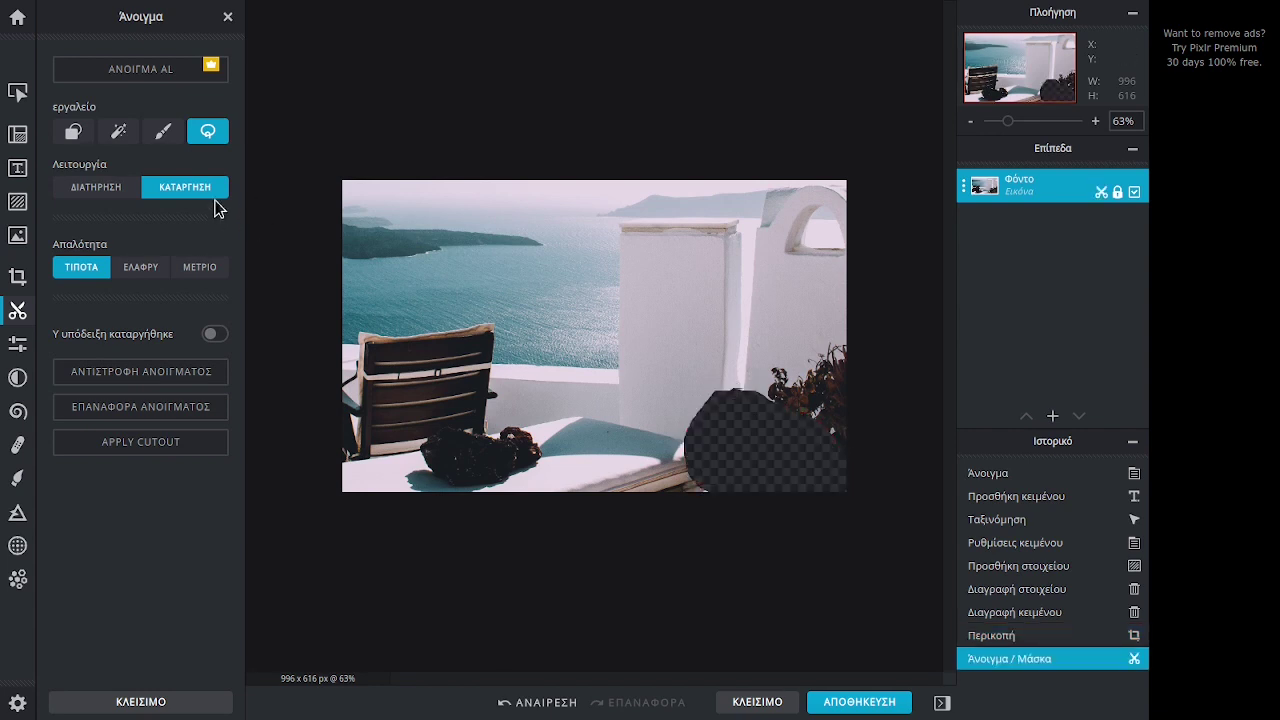
click(535, 702)
Step: Try keeping only the front flower pot with the lasso cutout in keep mode, and undo the cutout
click(104, 190)
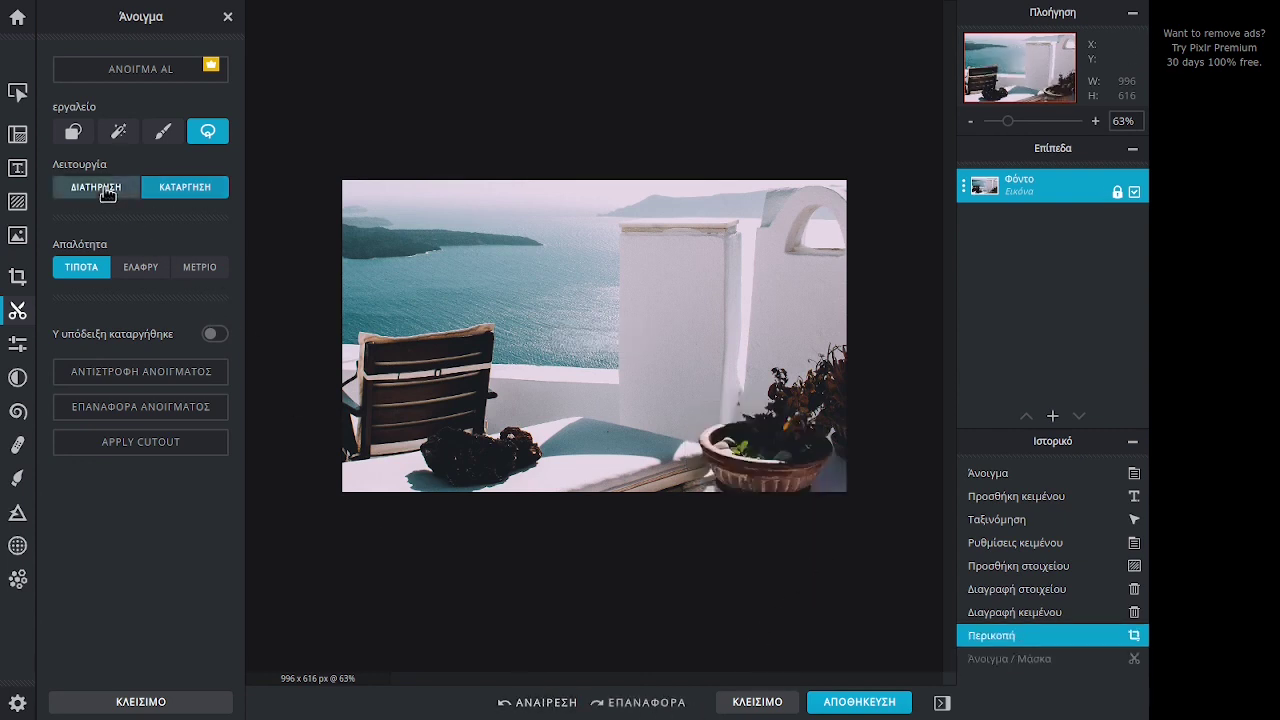
mouse_move(739, 381)
mouse_down()
mouse_move(699, 393)
mouse_move(713, 490)
mouse_move(854, 489)
mouse_move(829, 414)
mouse_move(762, 383)
mouse_move(710, 382)
mouse_up()
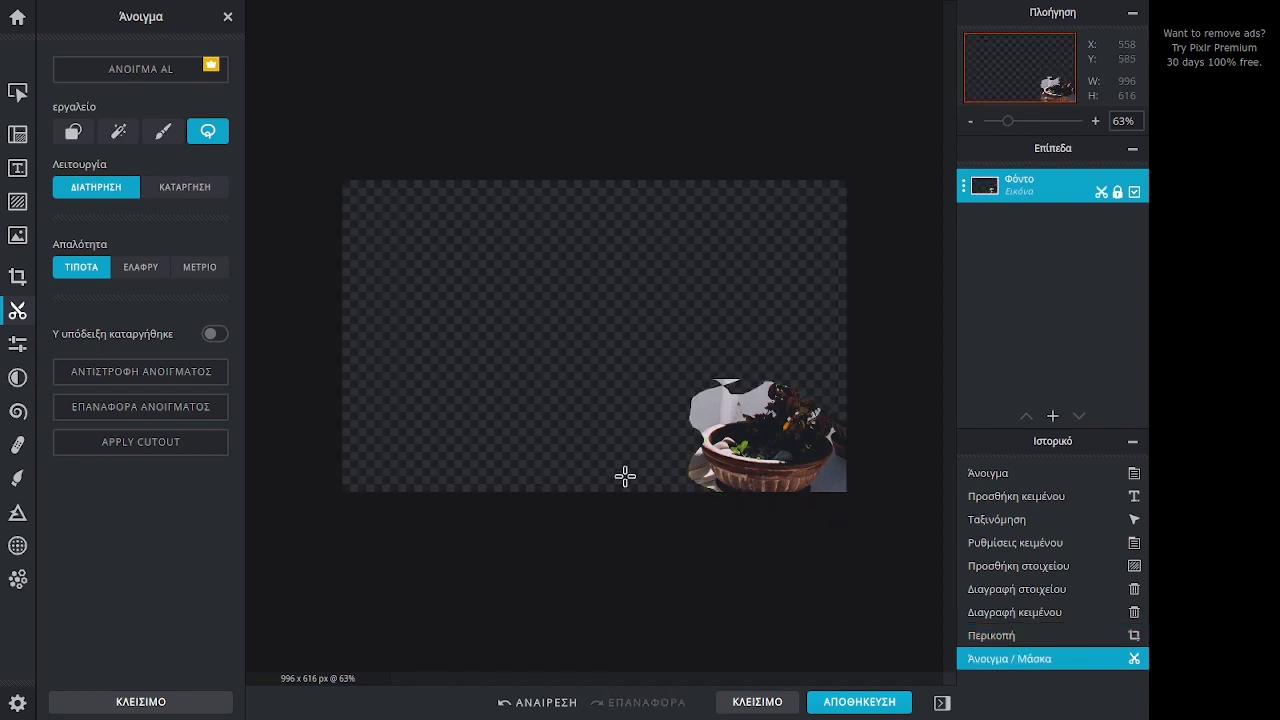
click(530, 700)
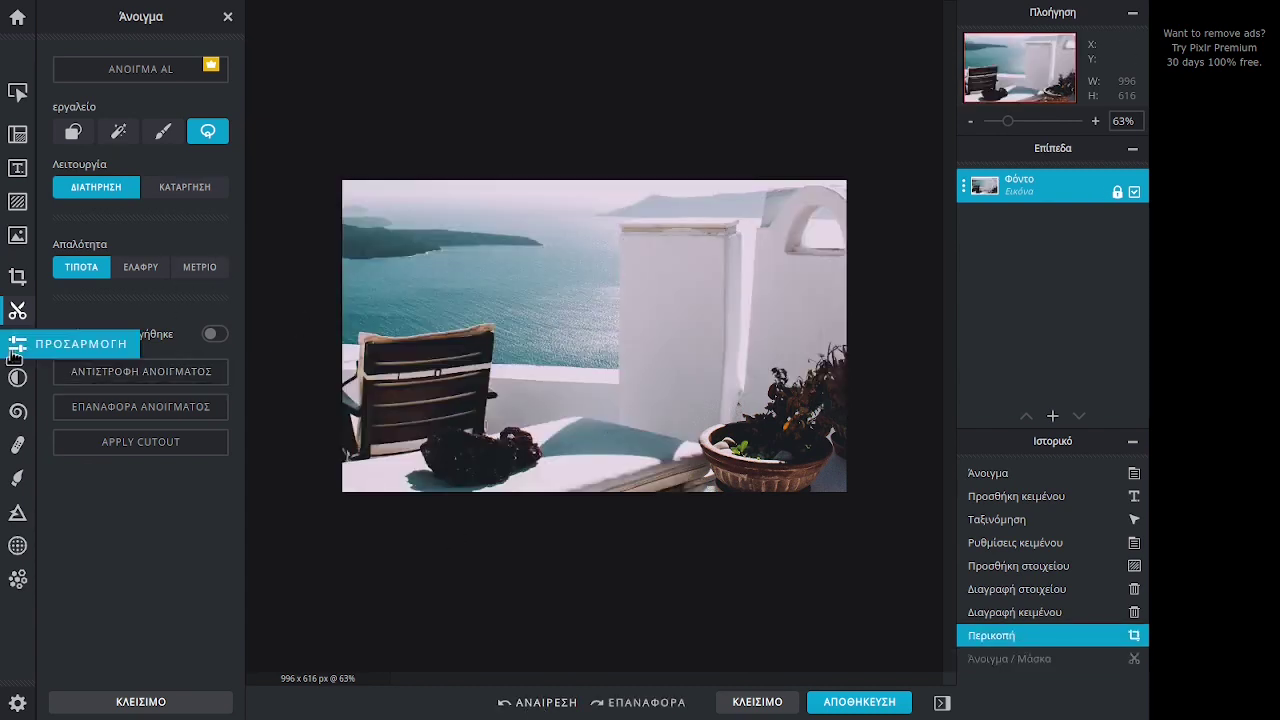
Step: Try a vibrance (Ζωντάνια) of 51 in the photo's colour adjustments
click(15, 350)
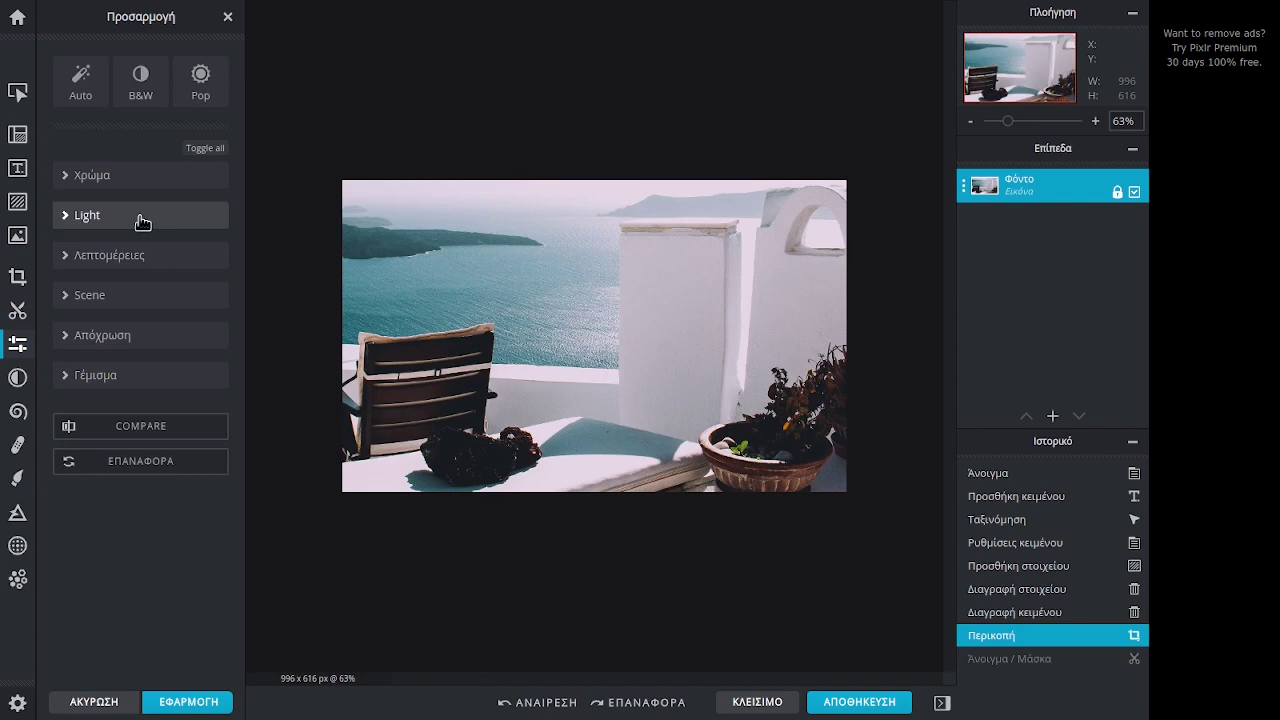
click(64, 175)
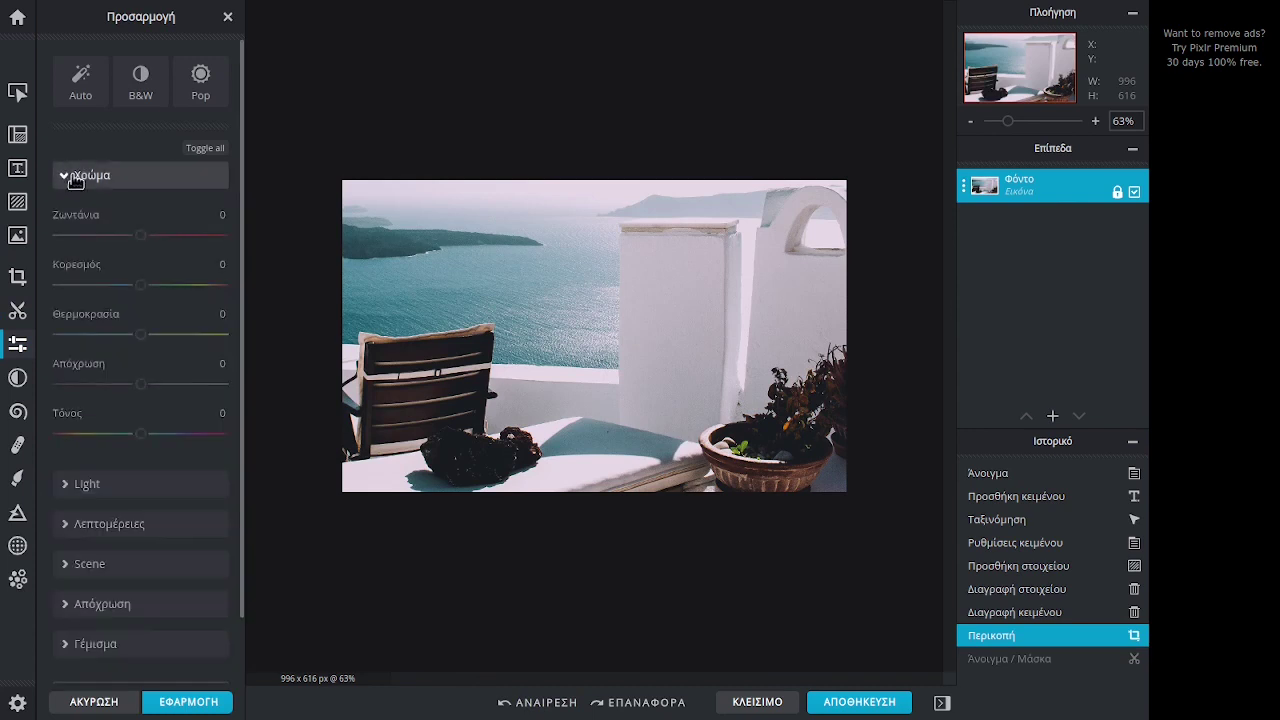
drag(141, 236, 183, 236)
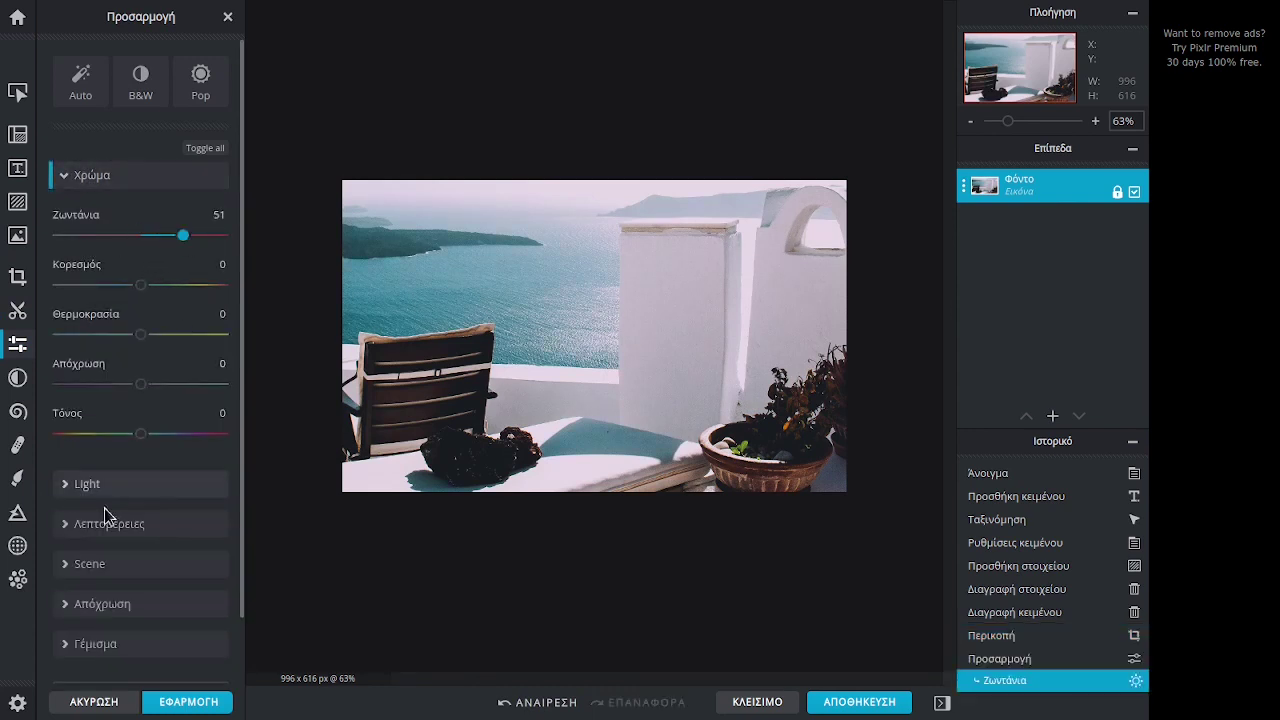
Step: Try a vignette (Σκιαγράφηση) of 41 in the Scene adjustments, and discard all pending adjustments
click(87, 566)
scroll(171, 514, down, 3)
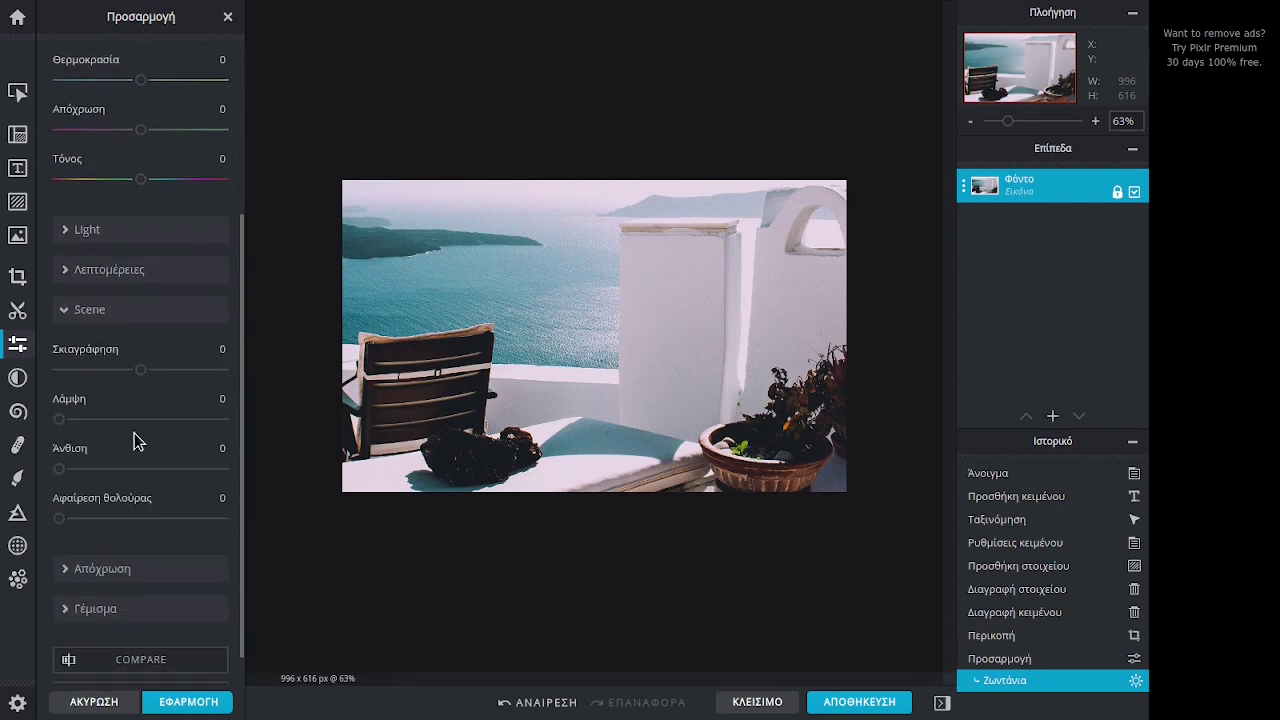
drag(146, 375, 175, 395)
scroll(140, 445, down, 1)
scroll(137, 445, up, 2)
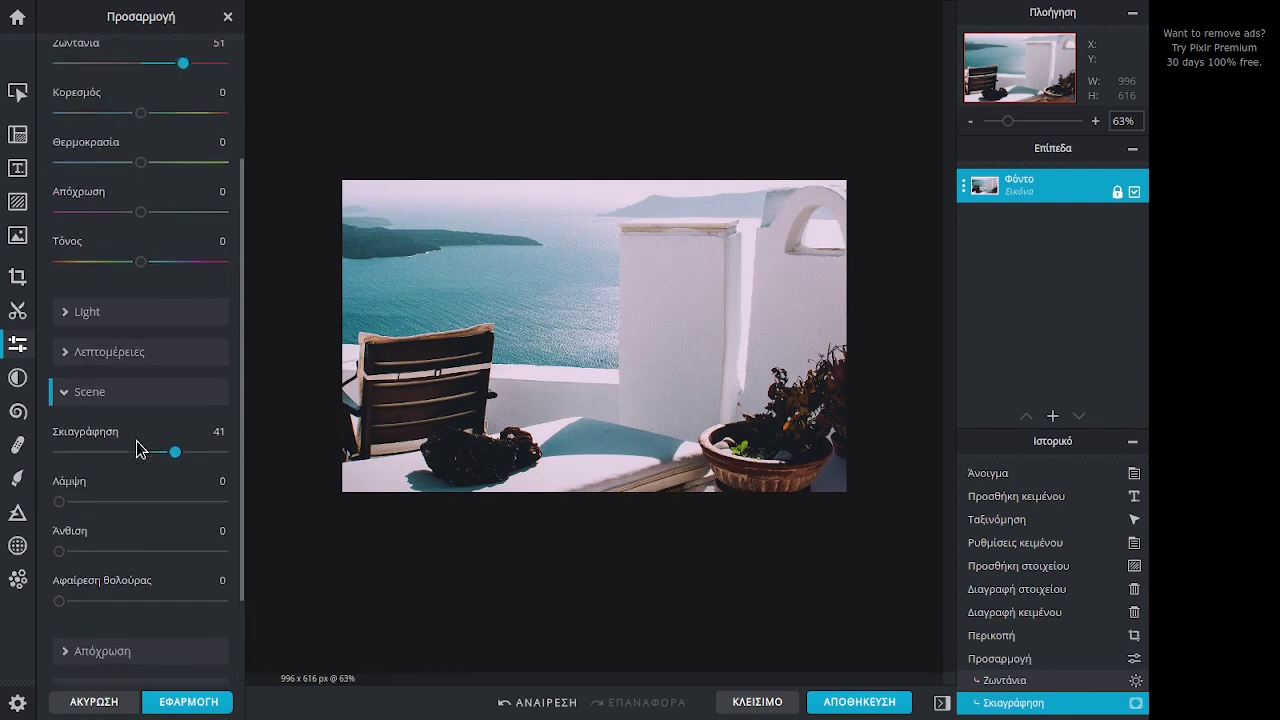
scroll(132, 430, down, 2)
scroll(127, 419, up, 3)
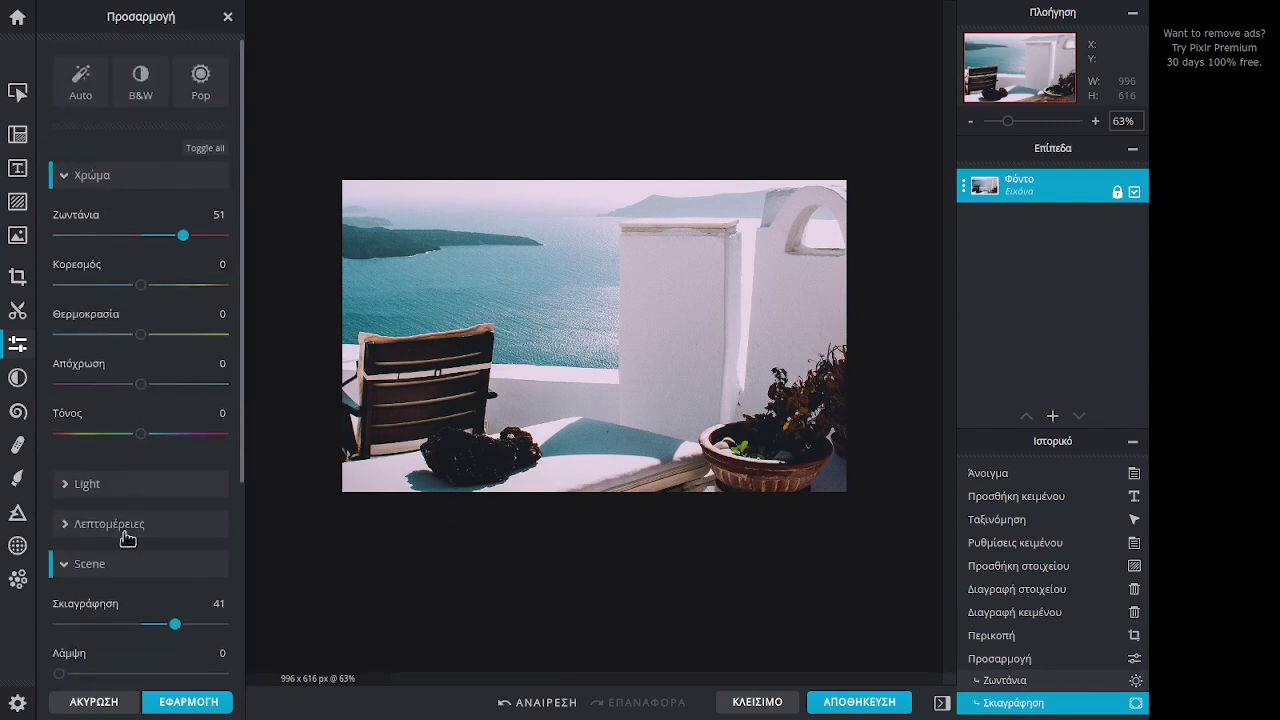
click(125, 703)
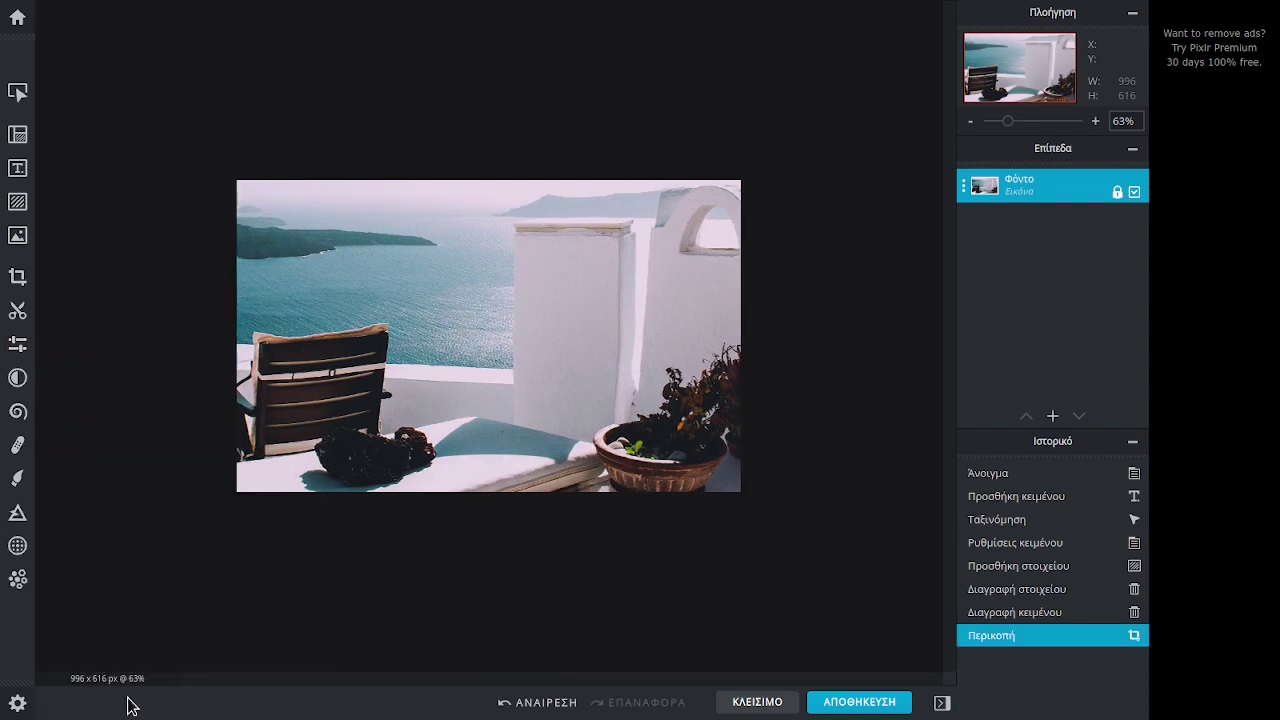
Step: Try the Mozak effect from the Artzy group at strength 100 on the photo, and undo it
click(20, 381)
scroll(133, 302, down, 1)
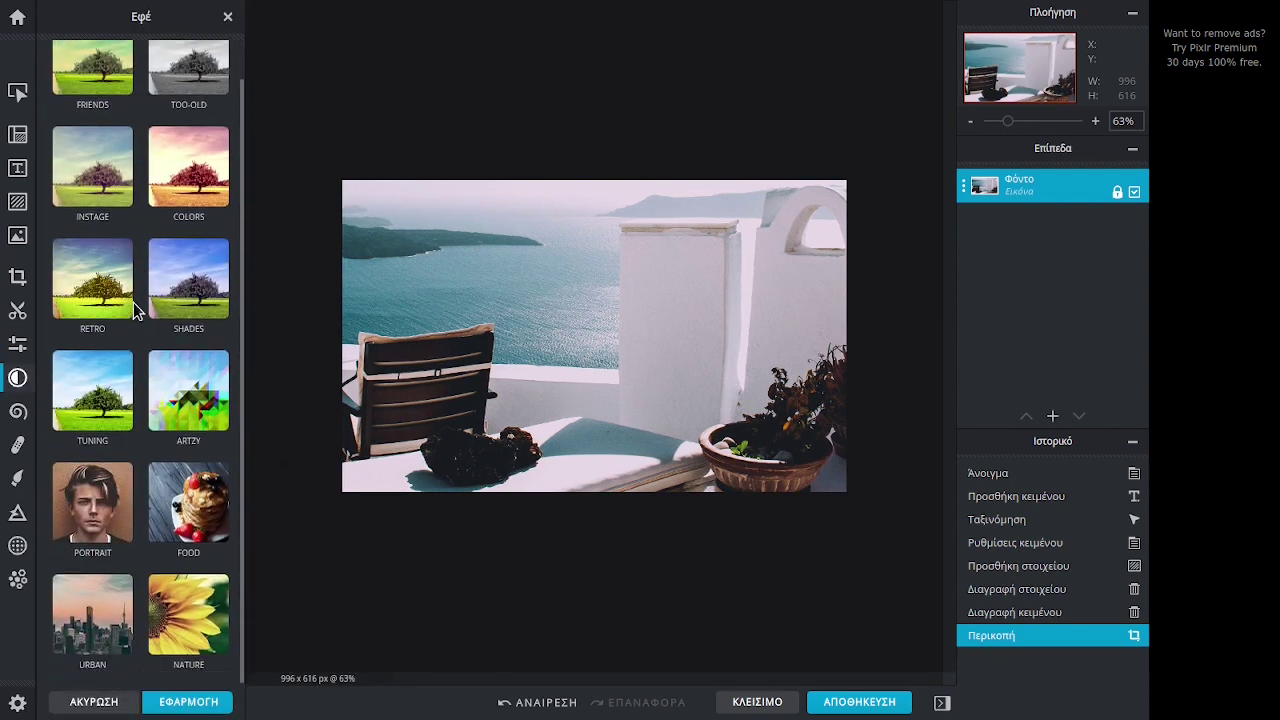
click(187, 443)
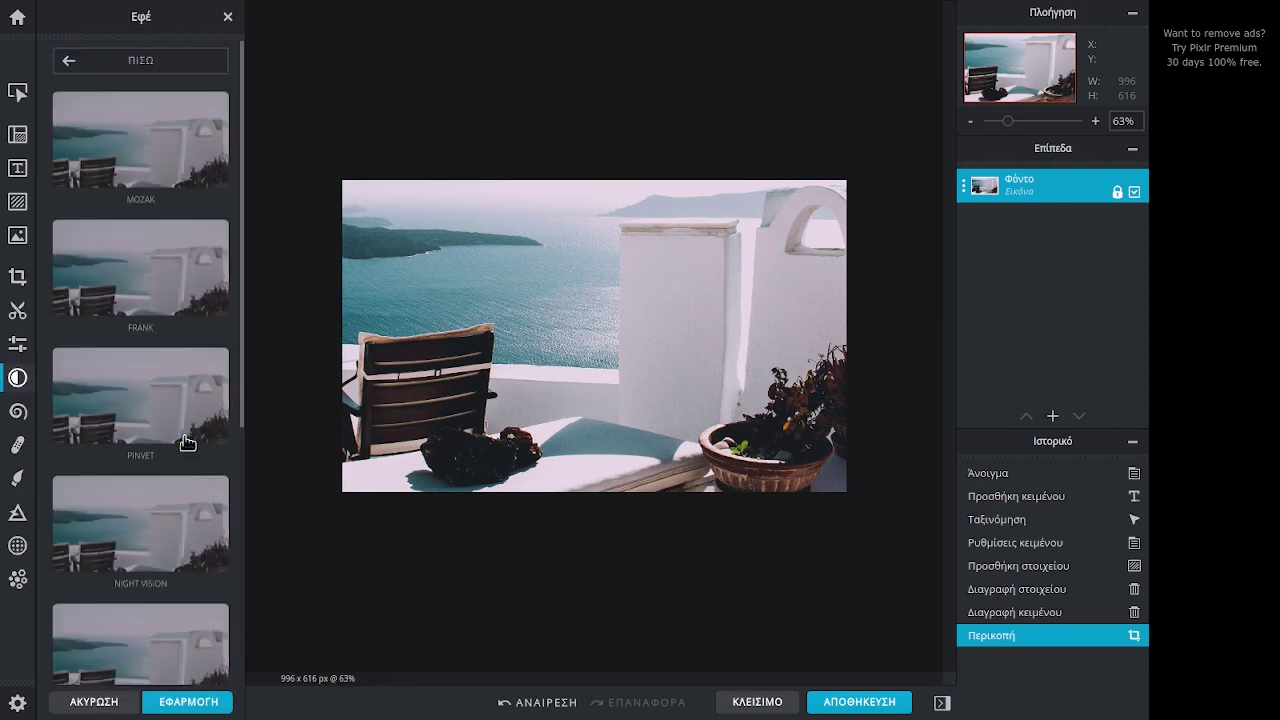
click(134, 147)
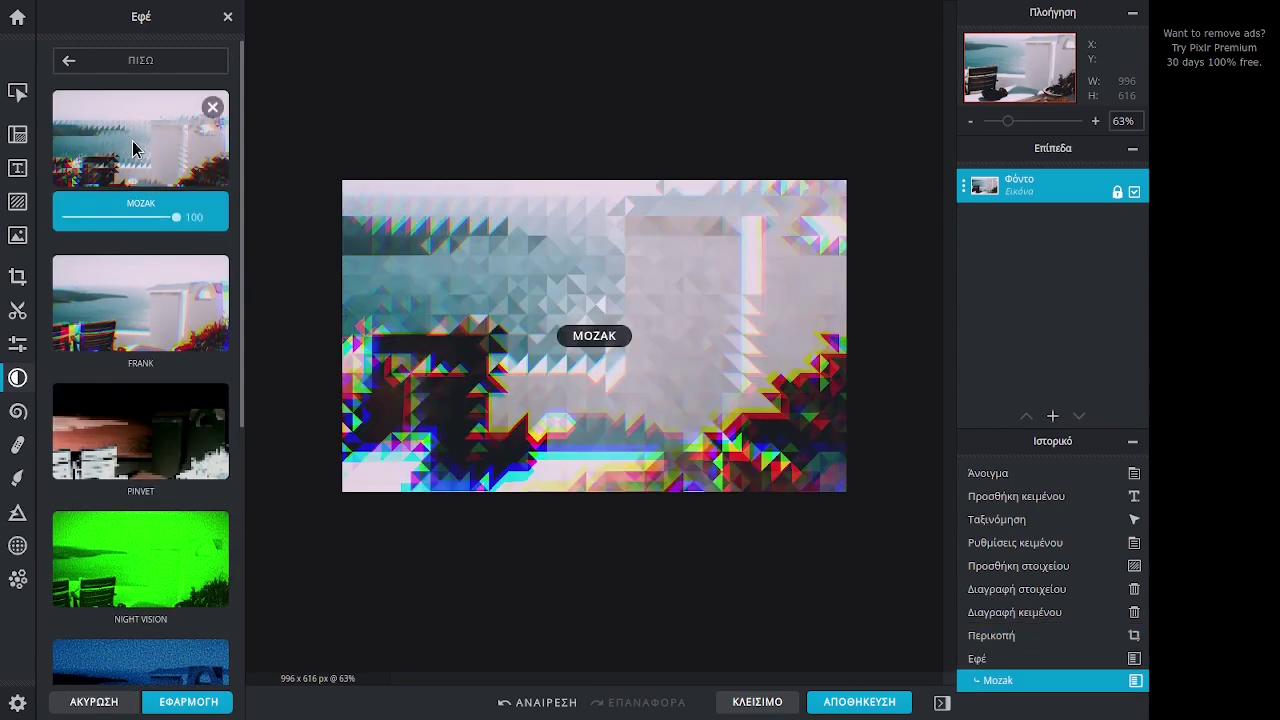
click(540, 702)
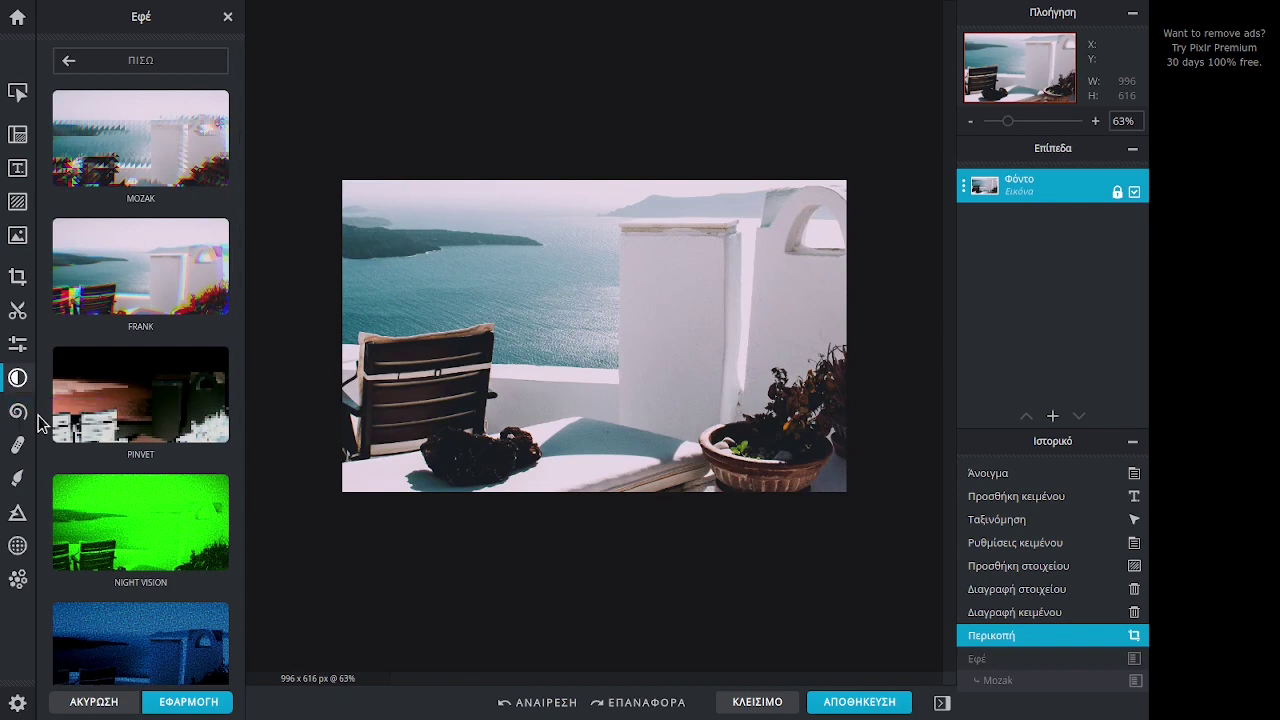
Step: Look over the Liquify (Λείανση) tool options and the retouch tools, including the clone stamp's settings
click(17, 411)
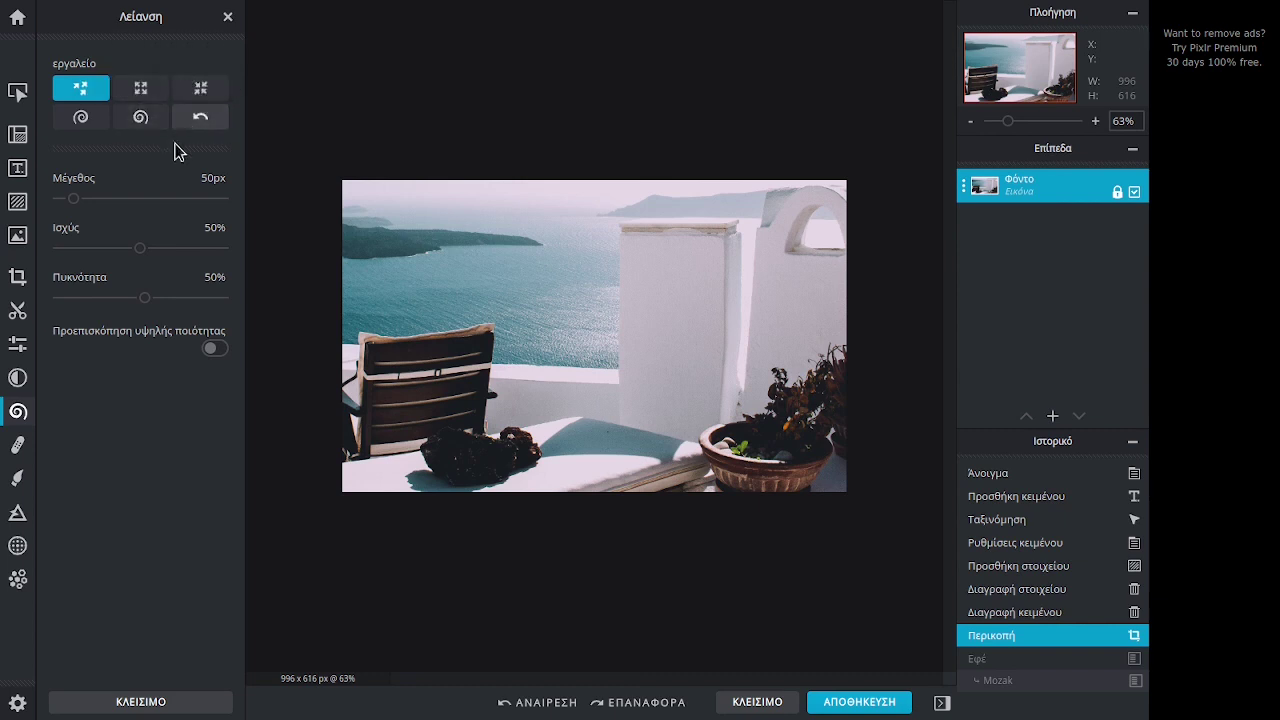
click(17, 445)
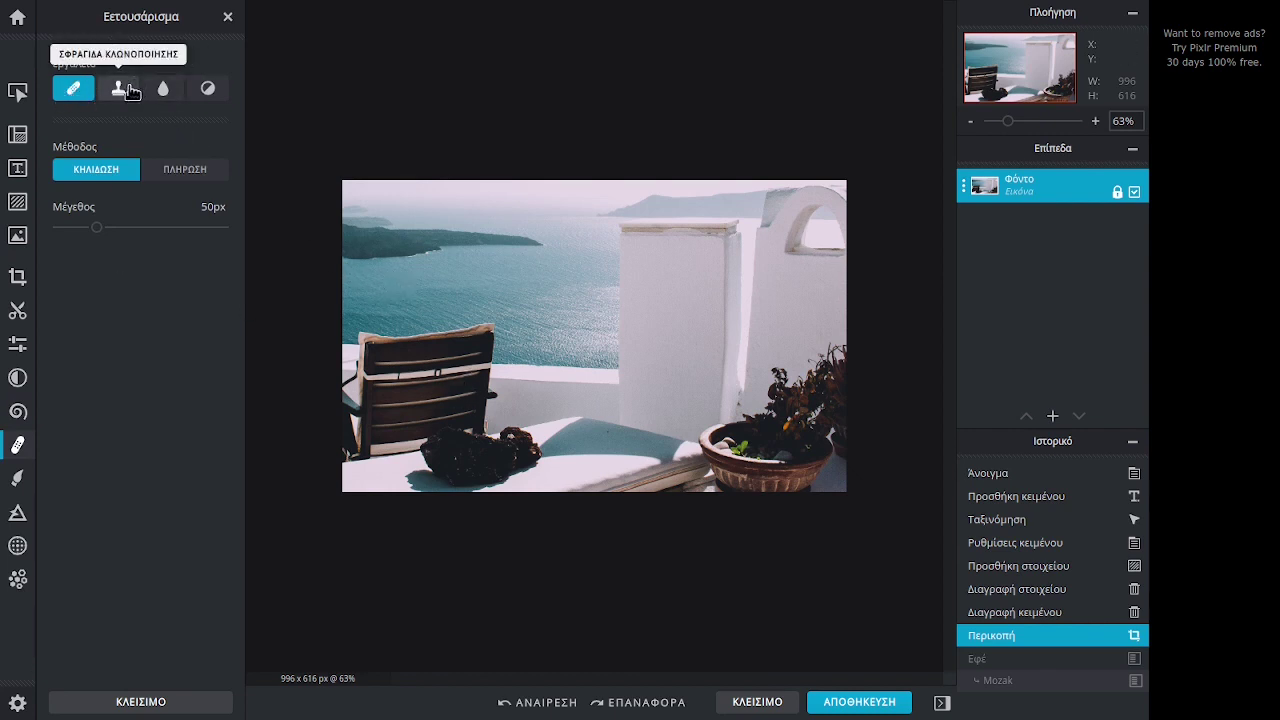
click(127, 90)
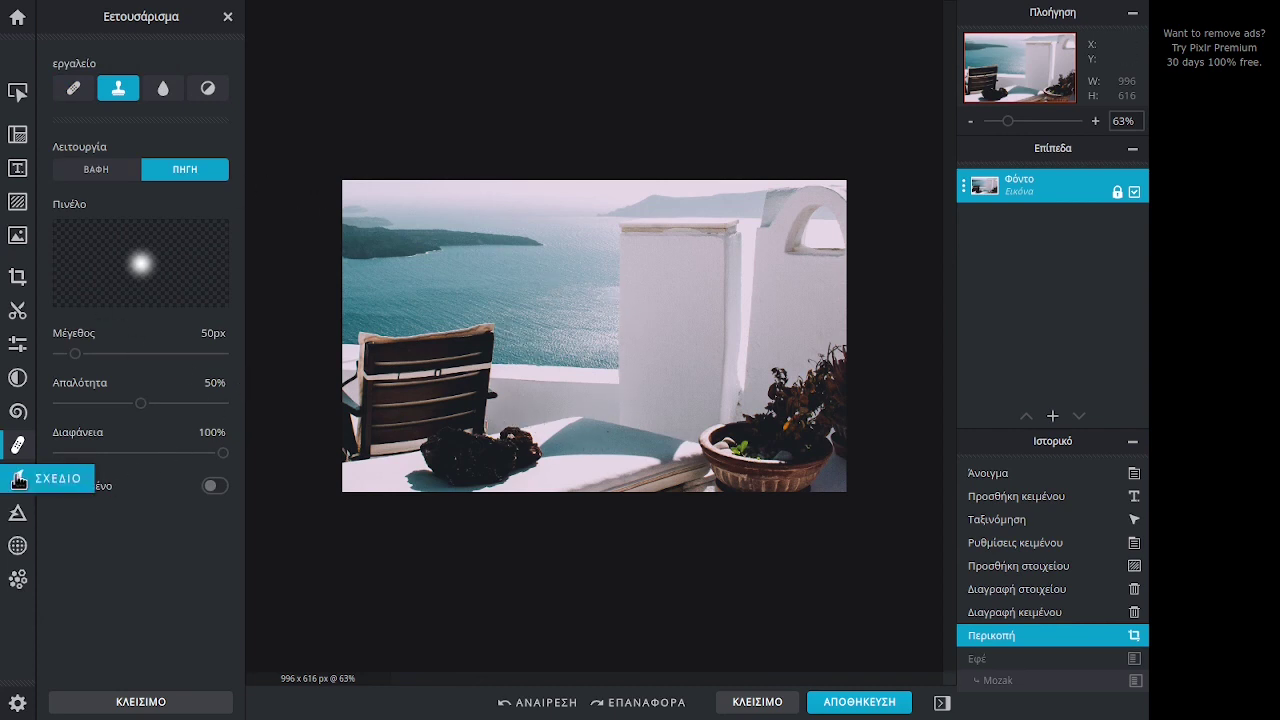
Step: Try a green (#46EB7D) Plain pen mark on the sea and a looping white 40 px brush stroke on the white pillar
click(22, 480)
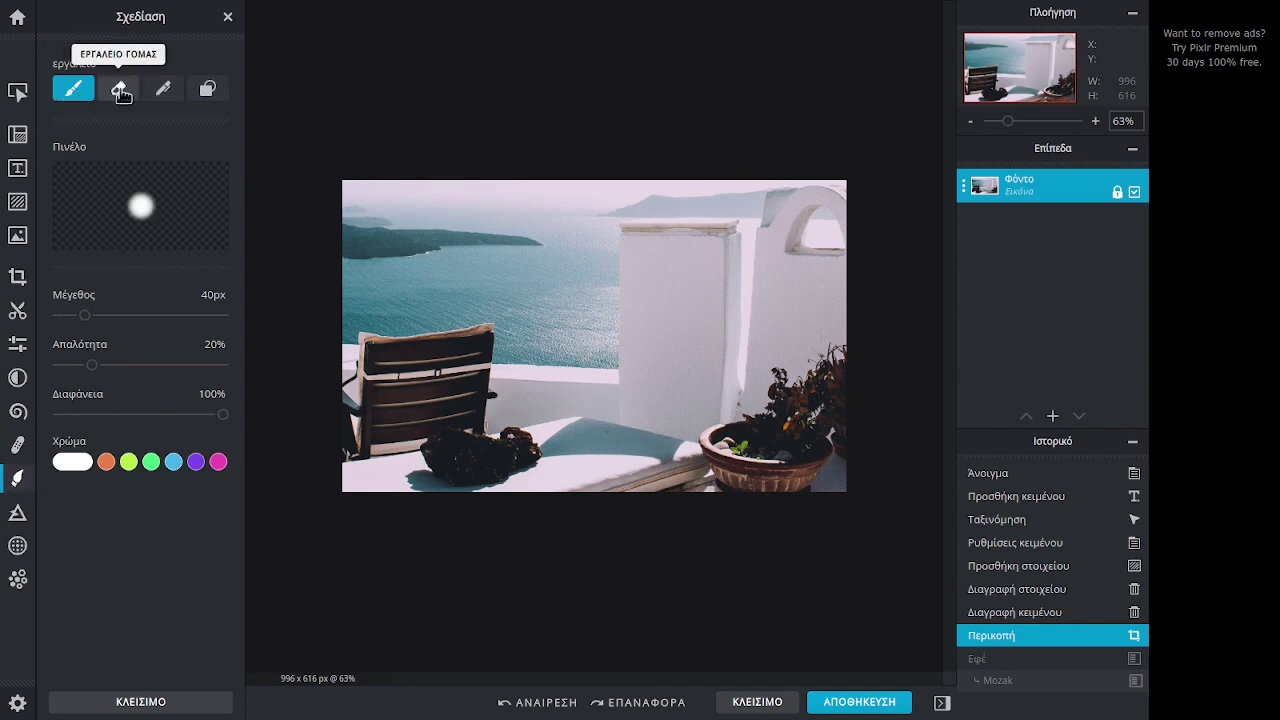
click(166, 89)
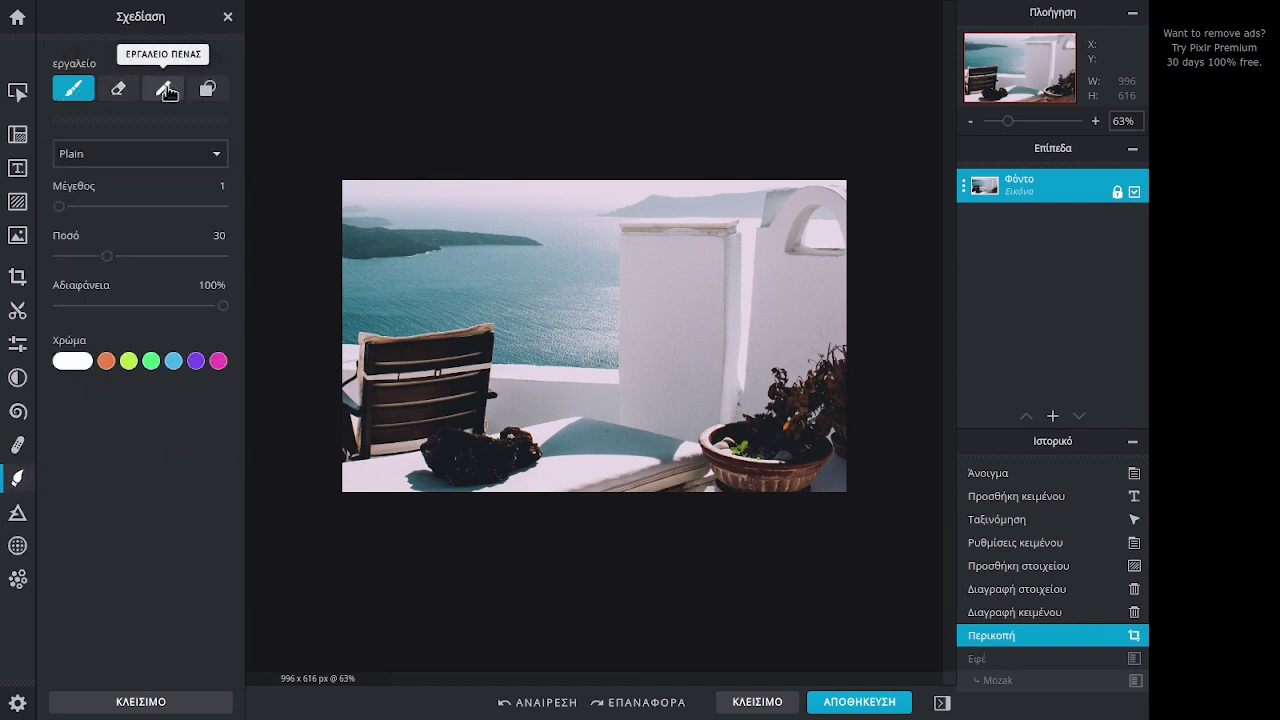
click(151, 361)
click(523, 279)
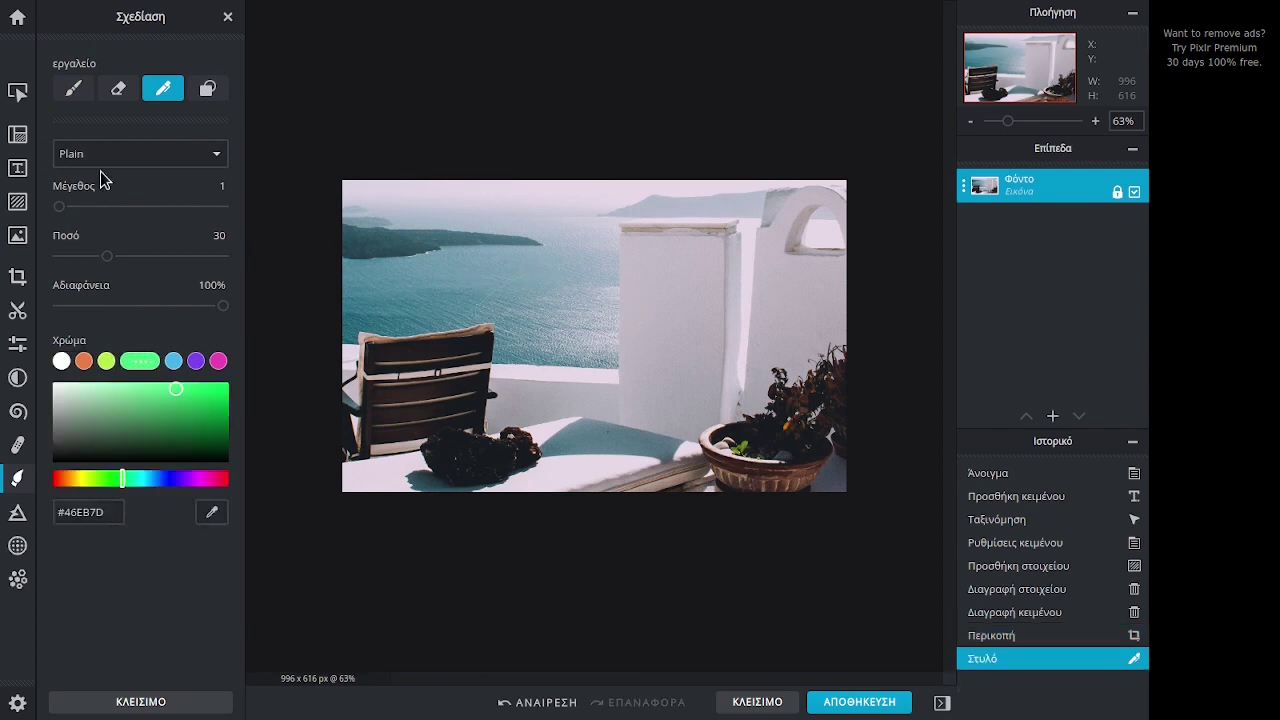
click(73, 88)
mouse_move(652, 252)
mouse_down()
mouse_move(666, 340)
mouse_move(689, 280)
mouse_move(623, 270)
mouse_up()
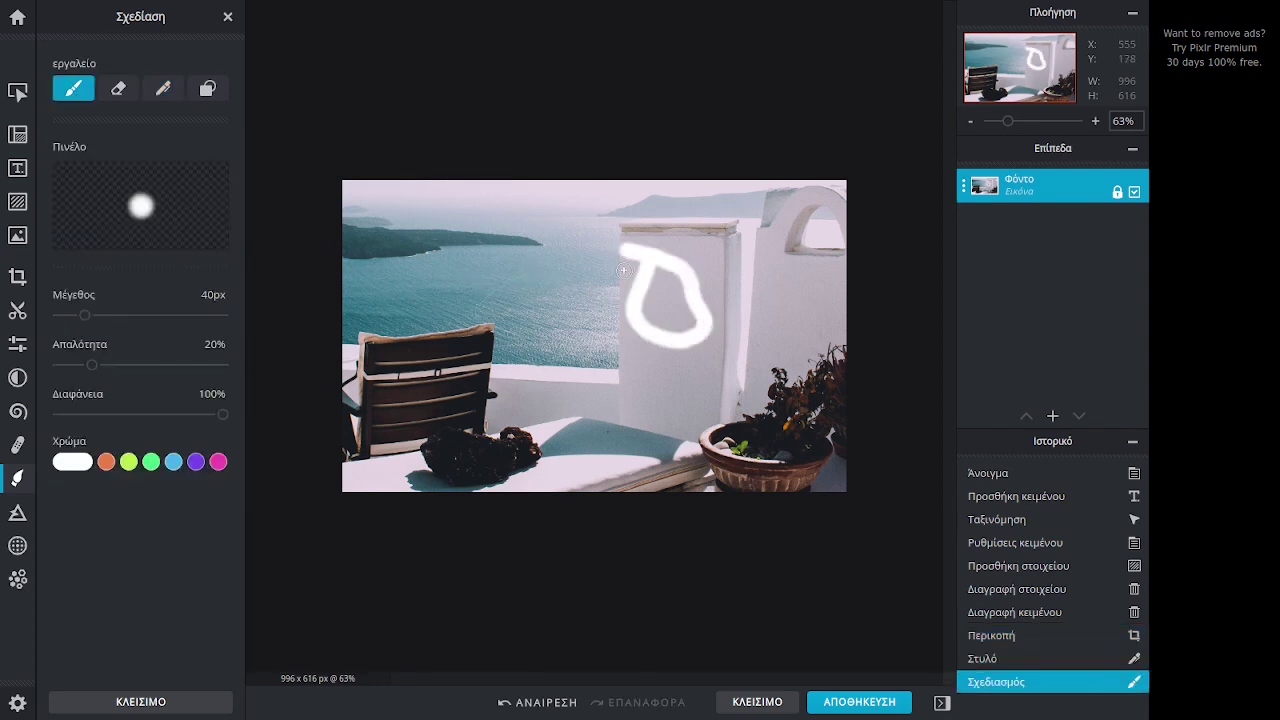
Step: Look over the premium Glitch, Focus and Dispersion tools
click(17, 512)
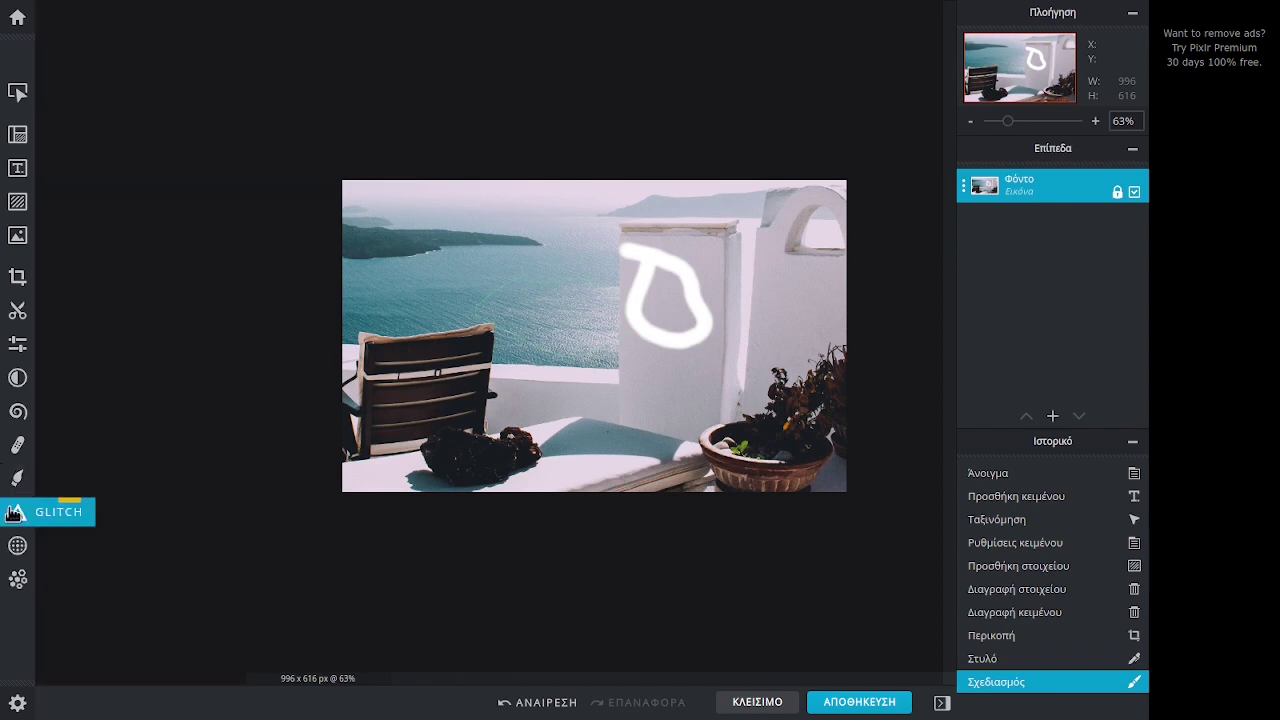
click(17, 546)
click(17, 579)
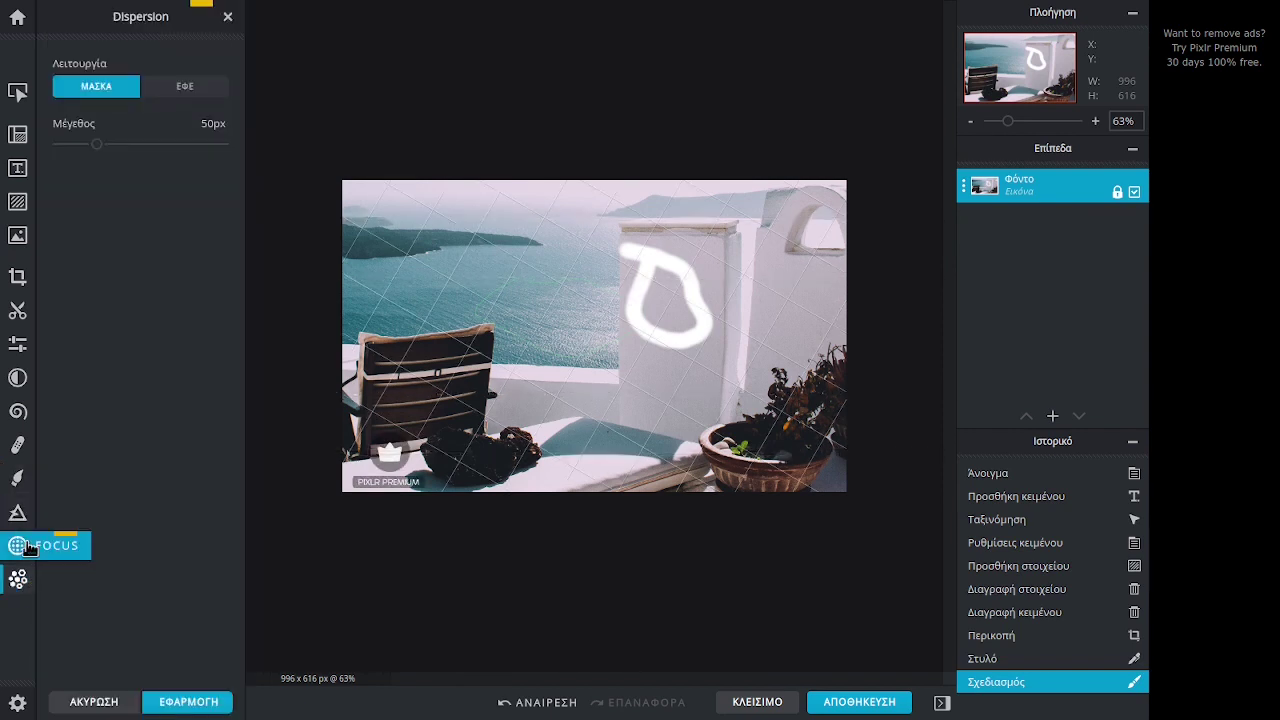
click(17, 702)
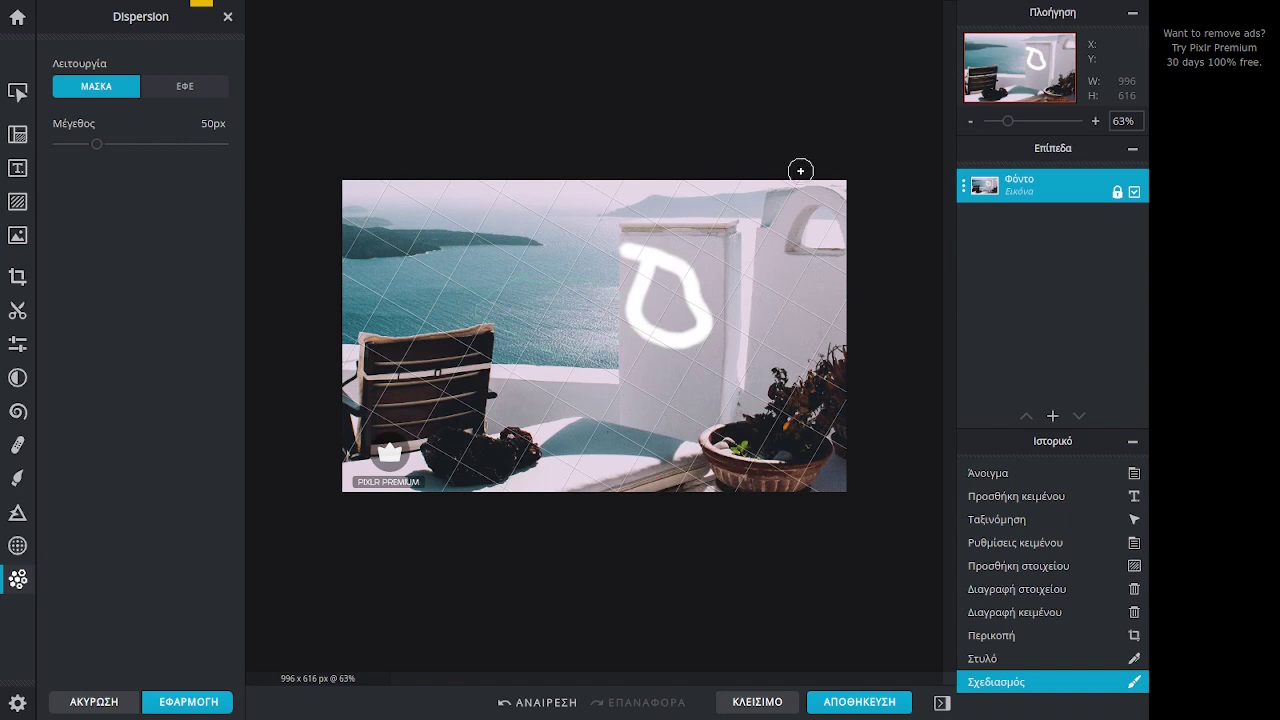
Step: Revert the photo to its opening state (Άνοιγμα) in the history, and leave the Dispersion tool with all tool settings closed
click(557, 705)
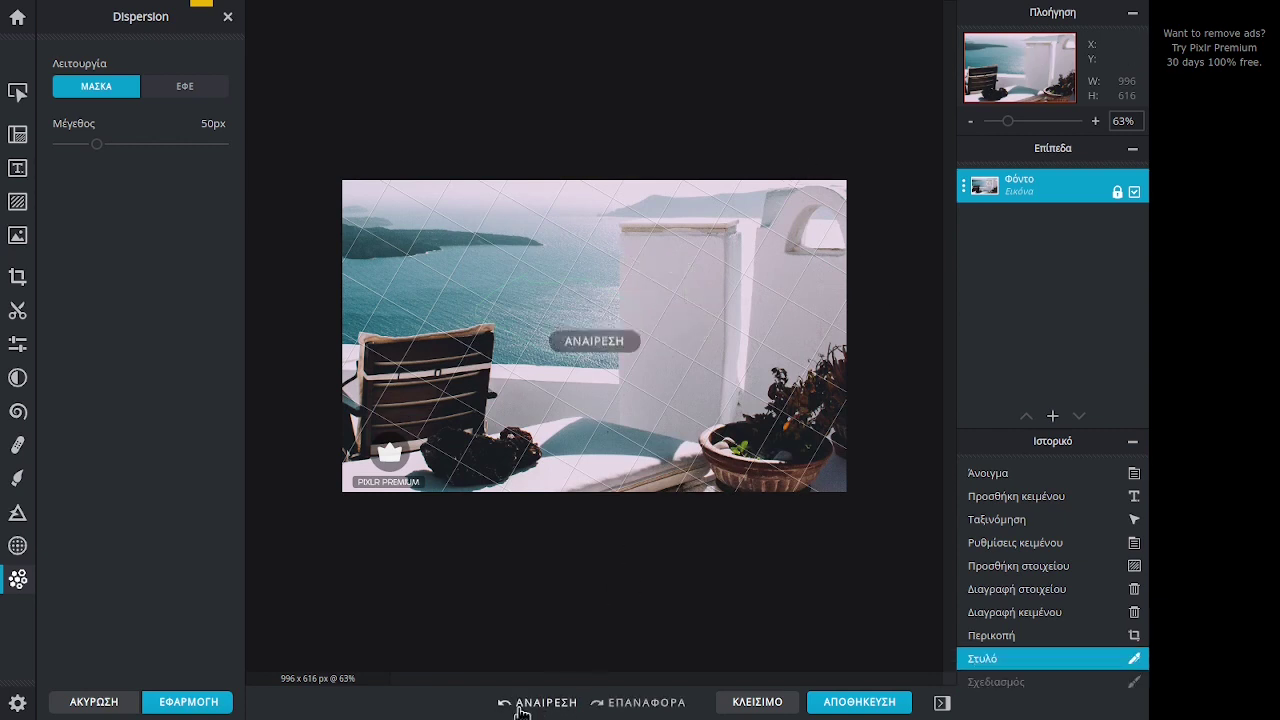
click(557, 705)
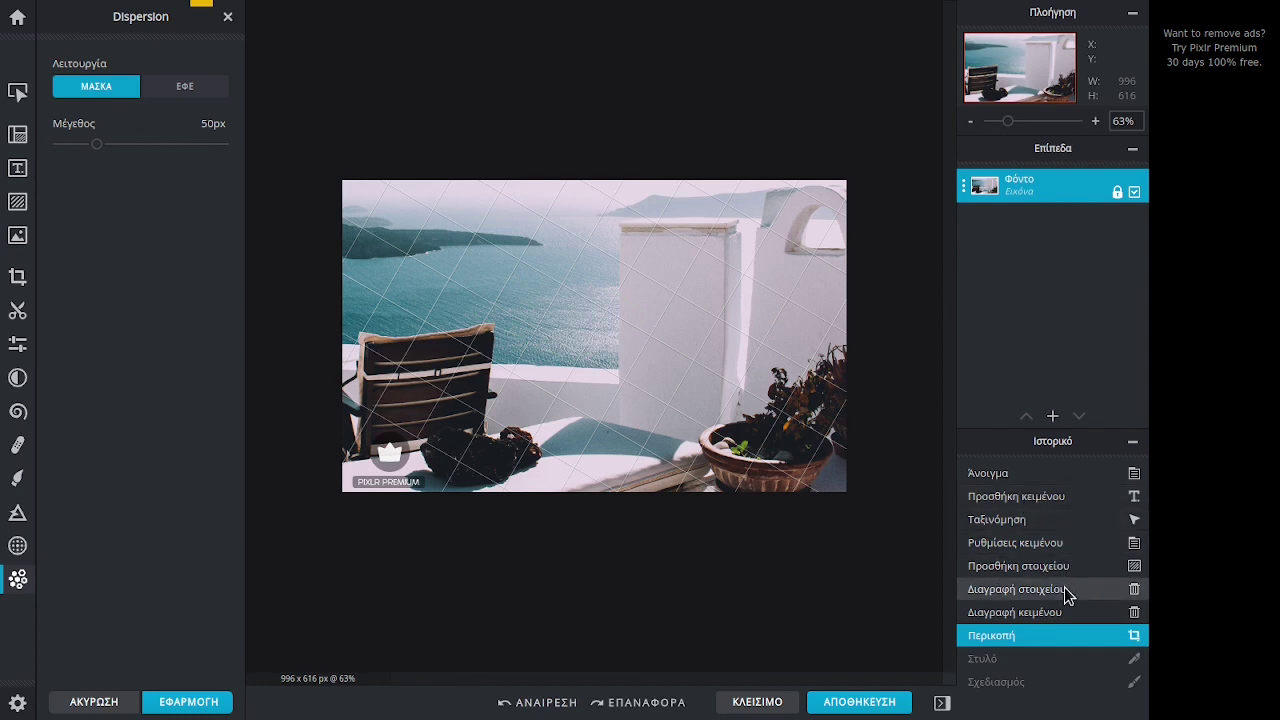
click(1018, 476)
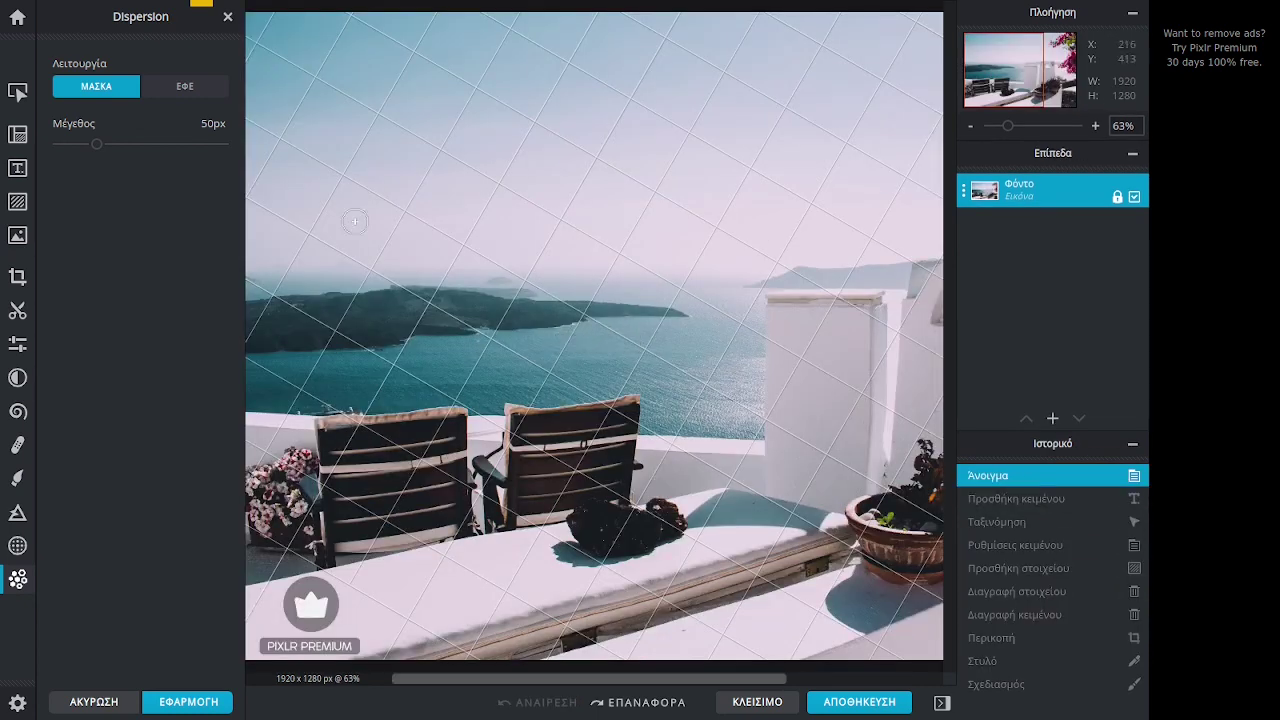
click(18, 91)
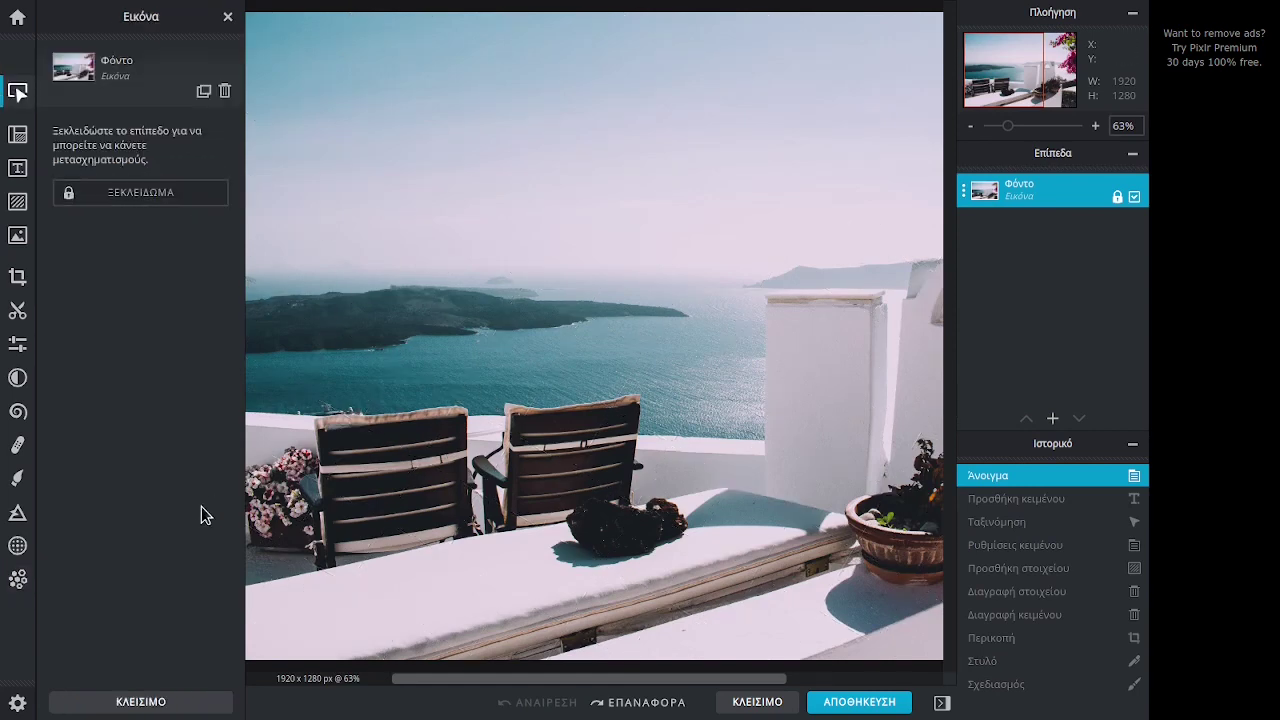
click(130, 702)
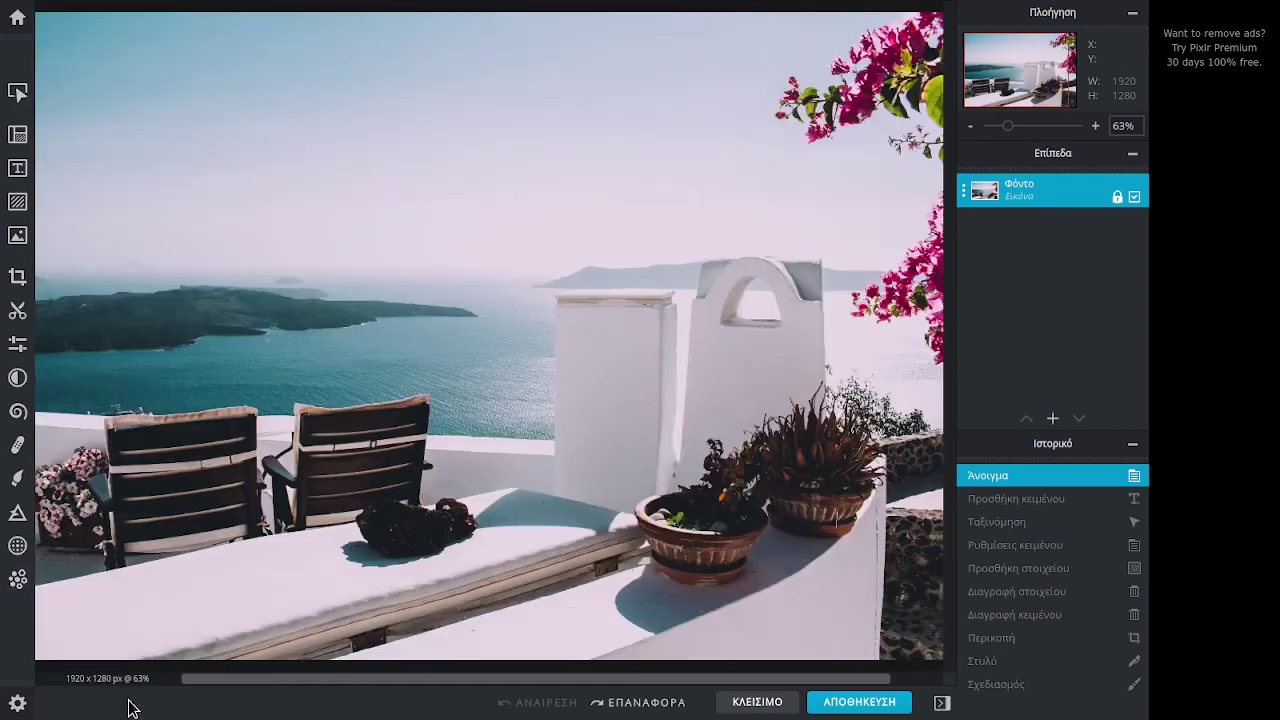
Step: Return to the start page's Home section and look over the latest projects and recommended templates
click(18, 20)
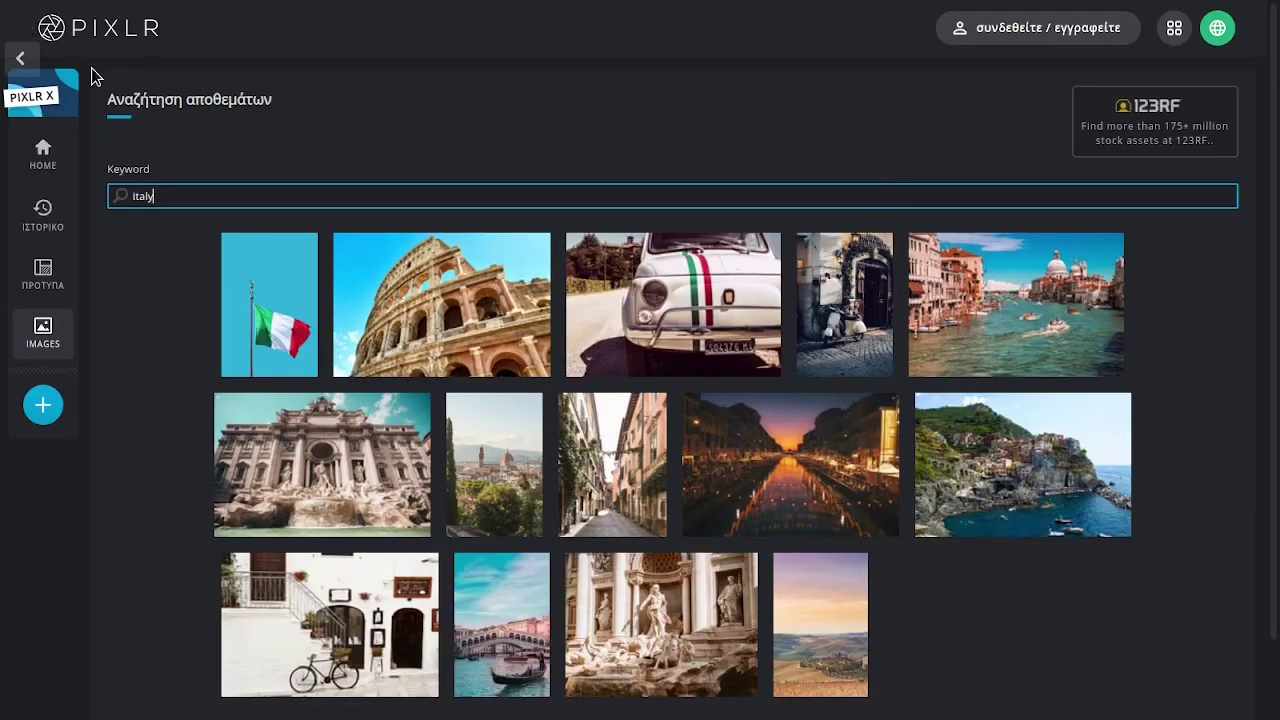
click(55, 160)
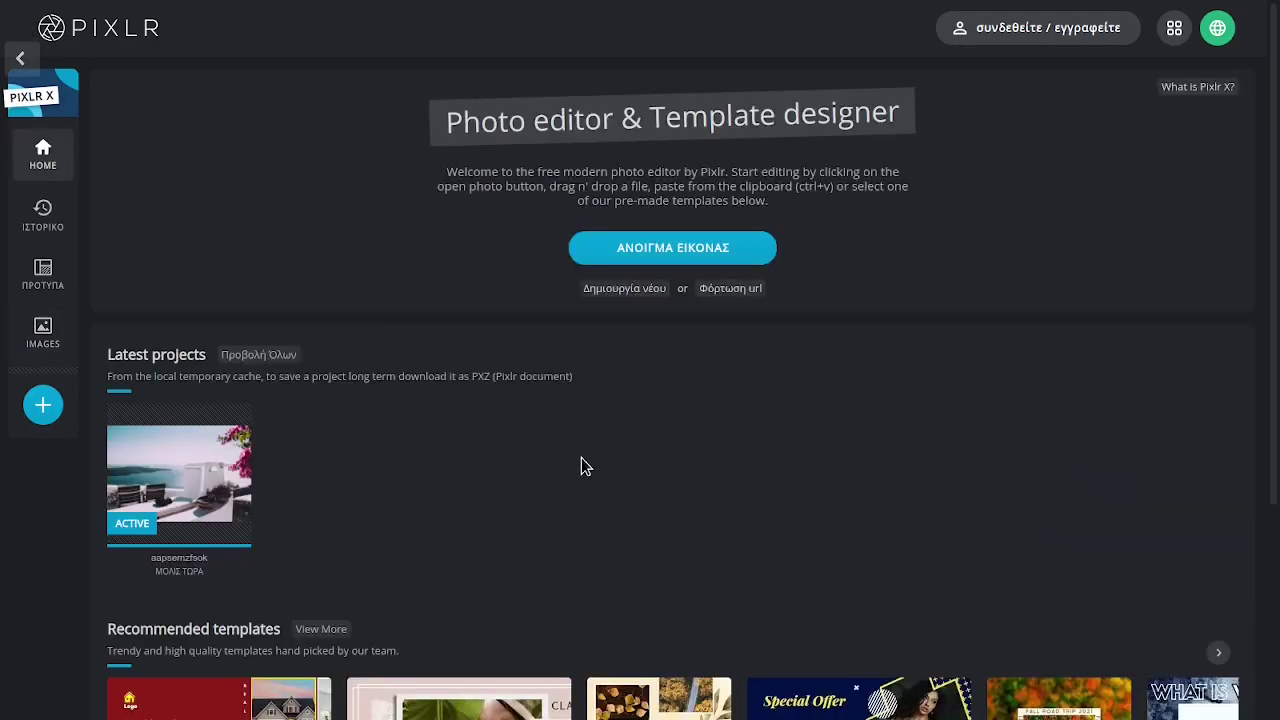
scroll(585, 467, down, 1)
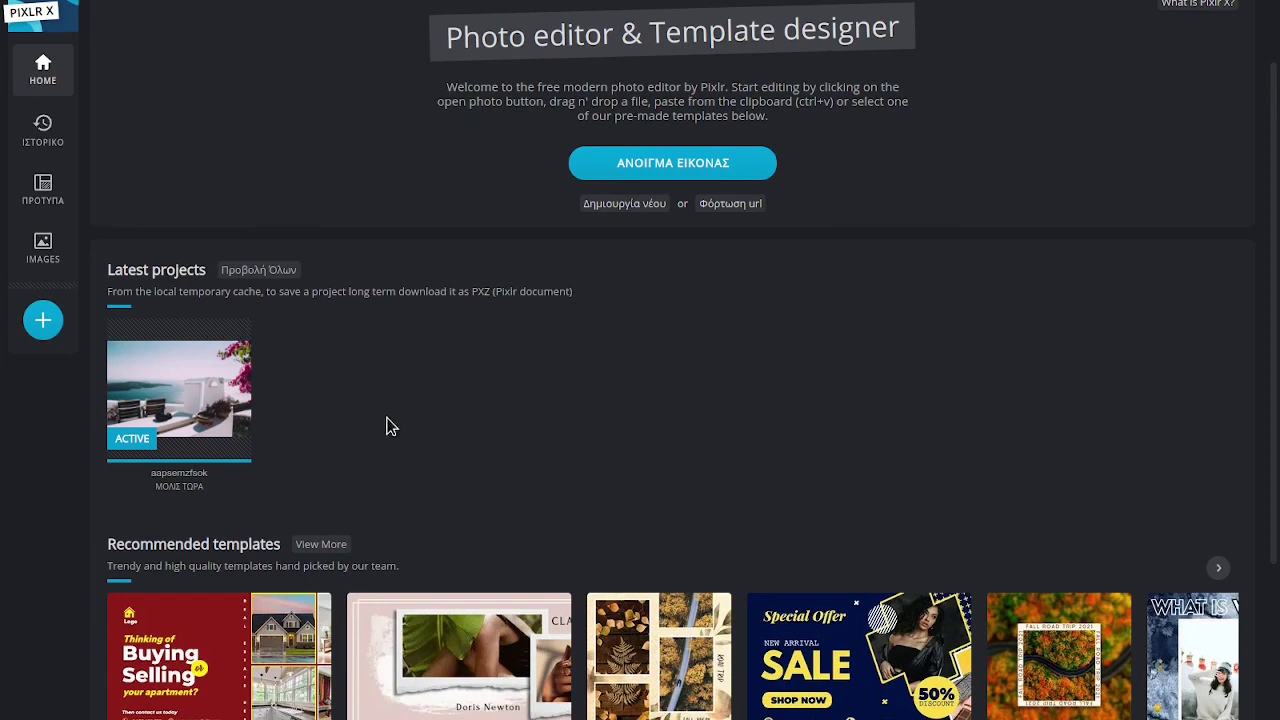
scroll(423, 460, up, 1)
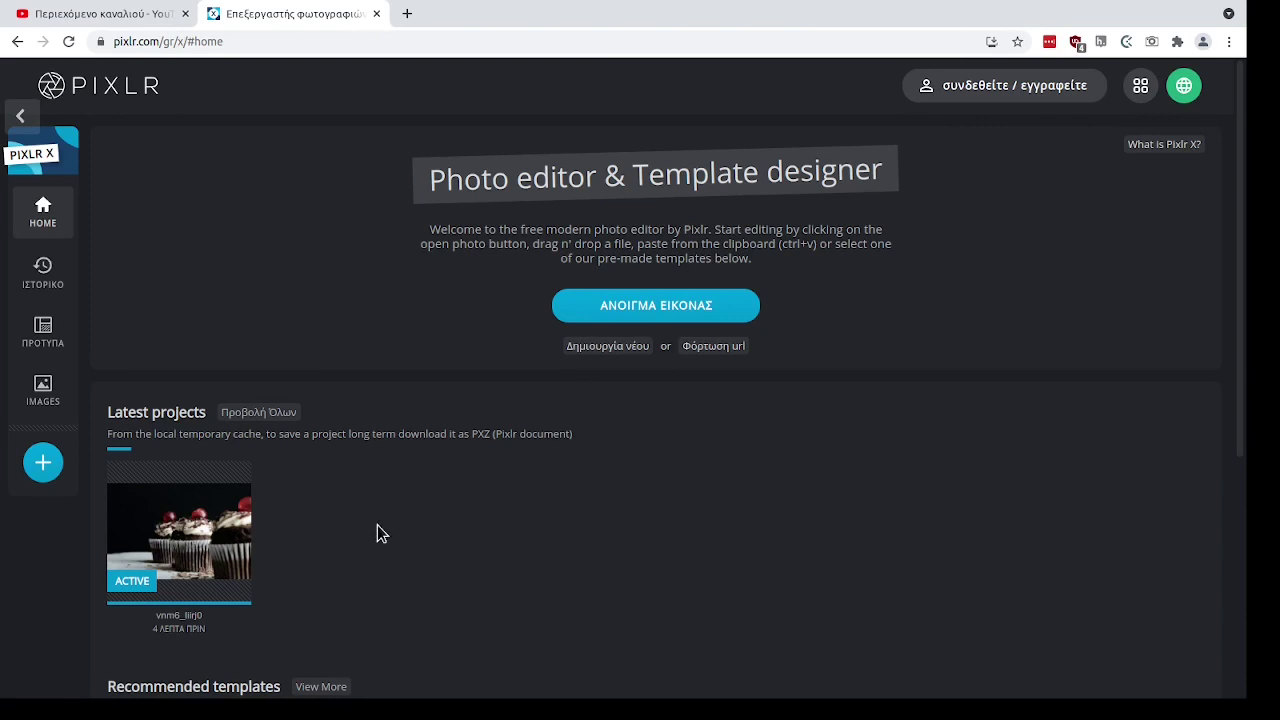
Step: Clear the whole history of temporary projects, including the cupcake project
mouse_move(250, 485)
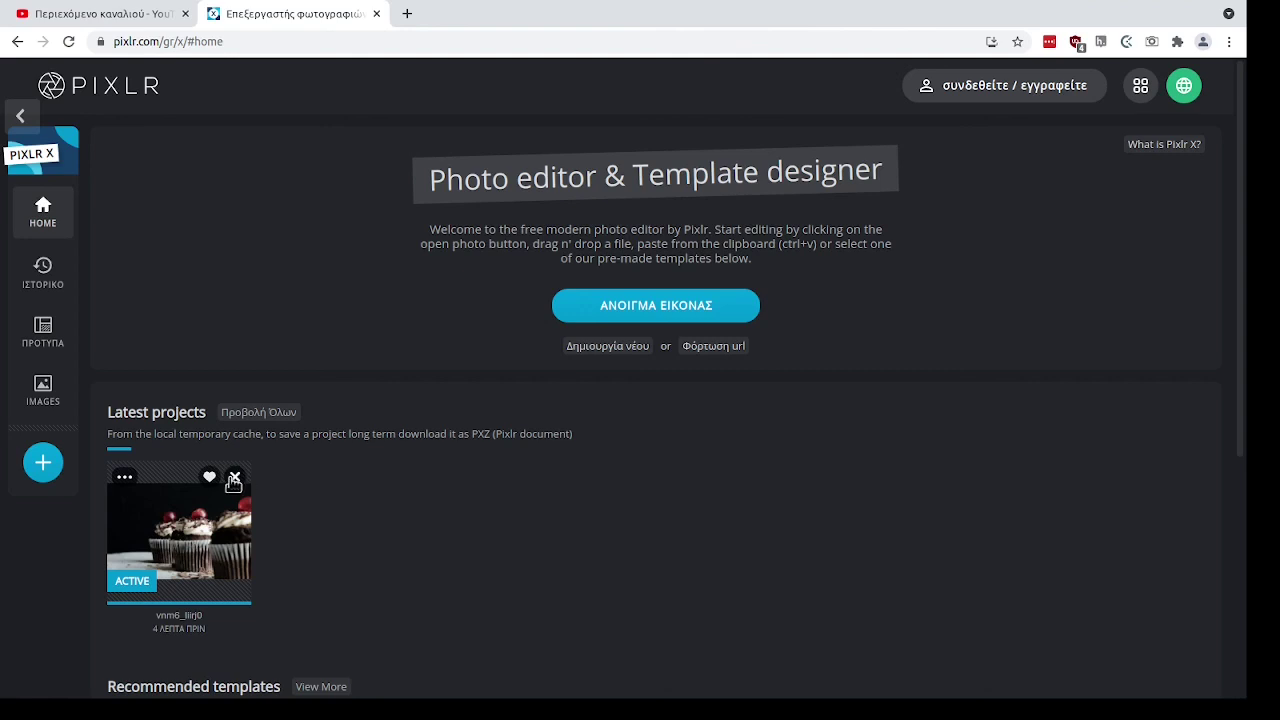
click(43, 272)
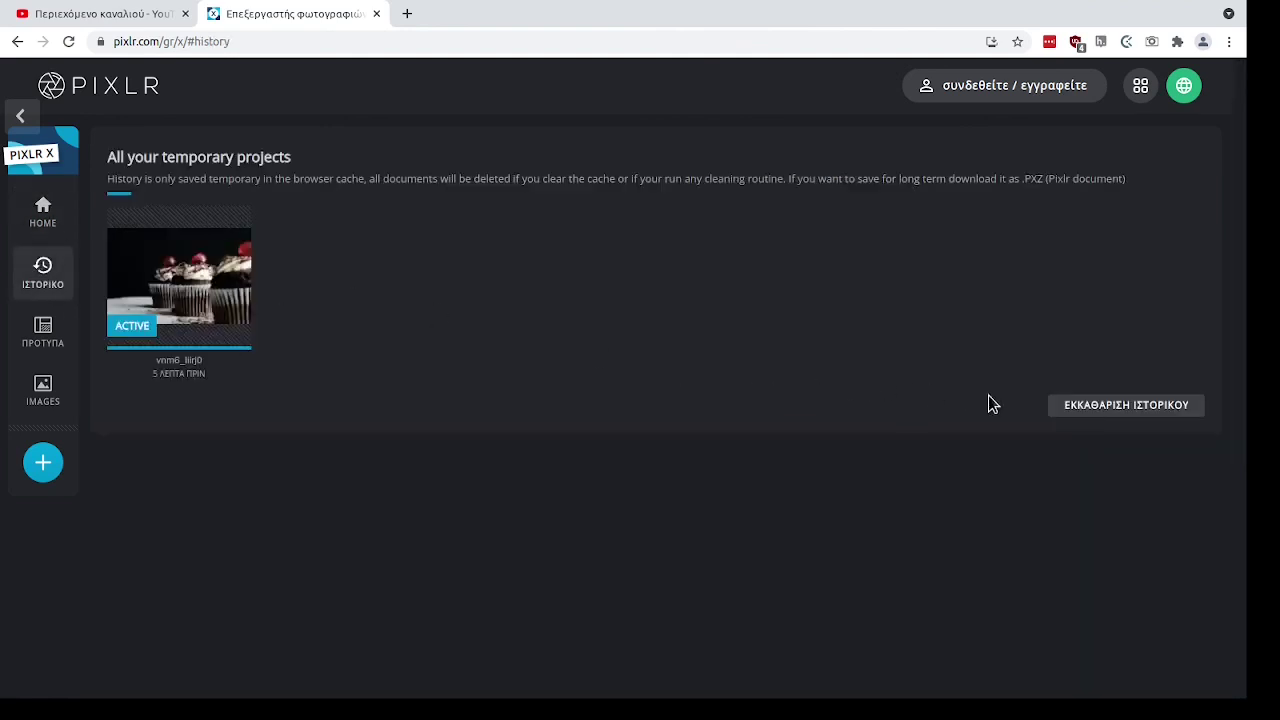
click(1113, 408)
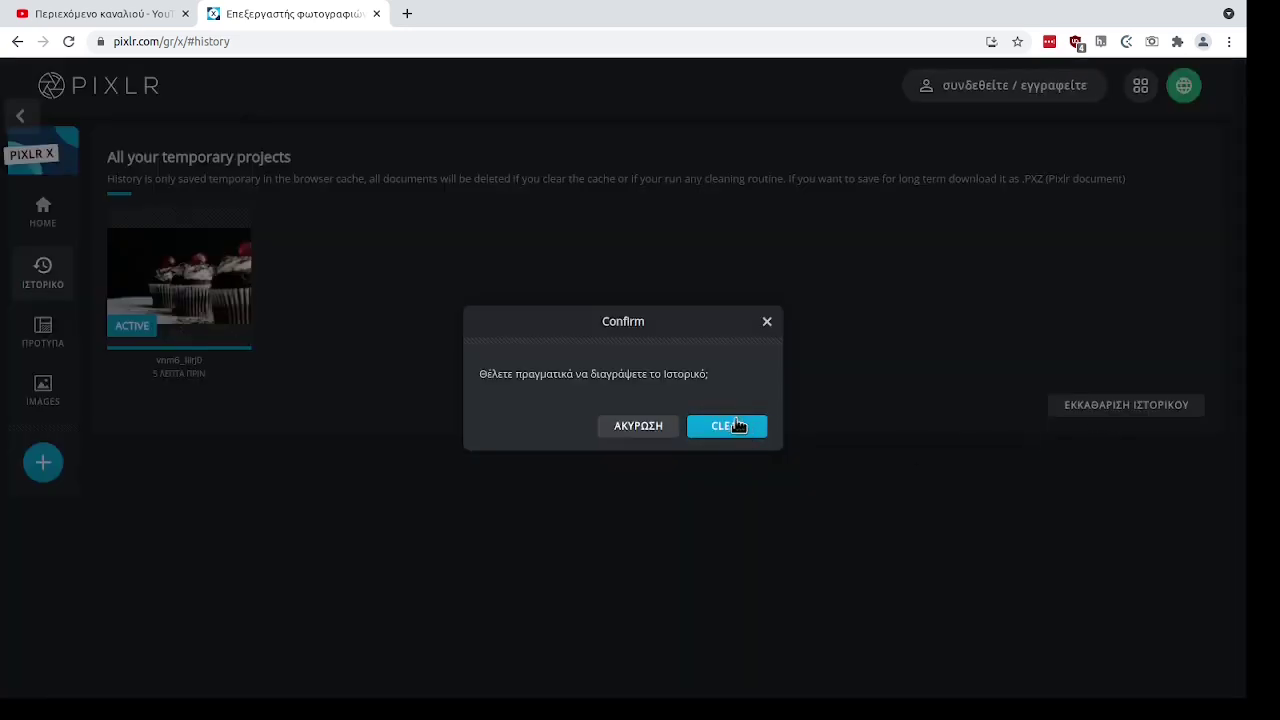
click(727, 428)
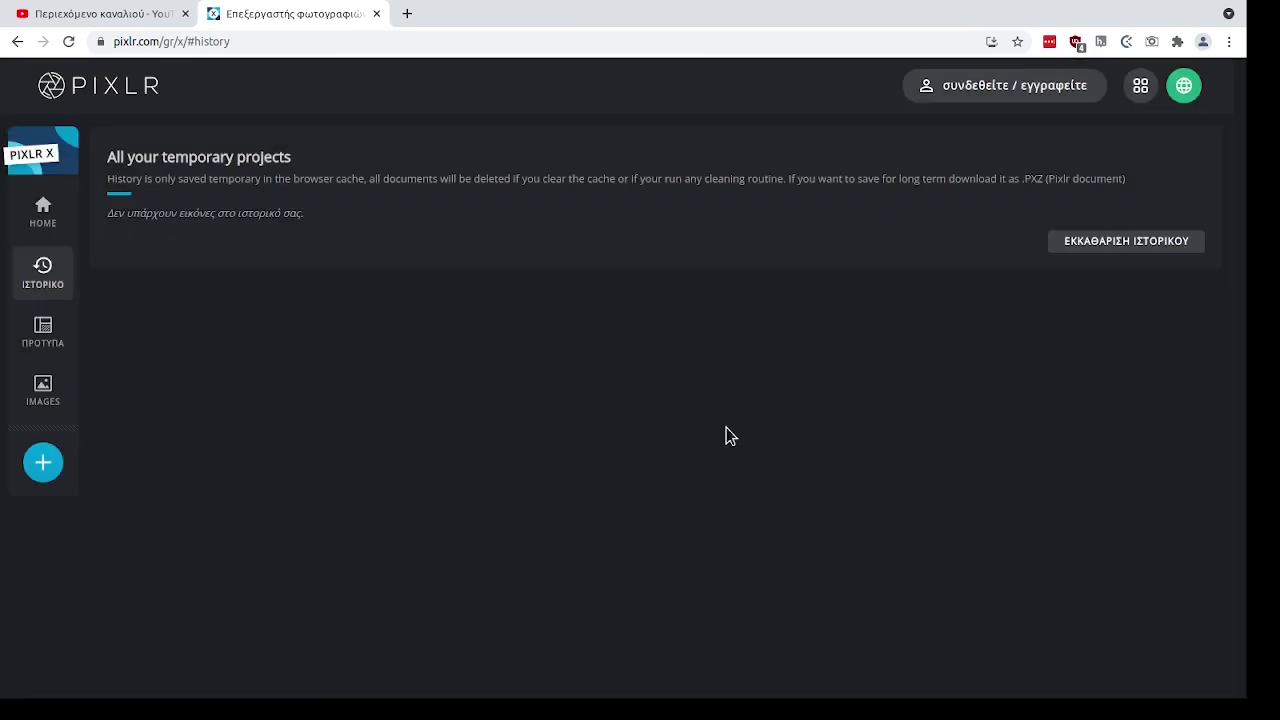